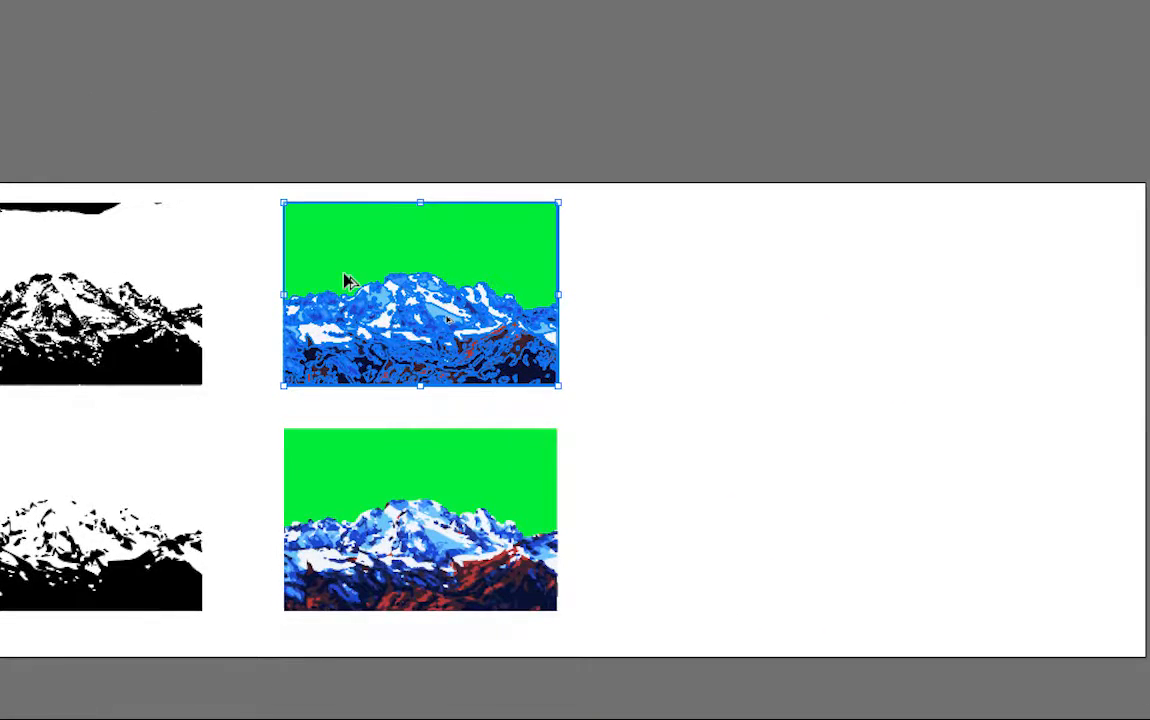
# Step: Duplicate the upper coloured mountain group horizontally into the empty area beside it
pyautogui.moveTo(345, 283); pyautogui.dragTo(723, 283)
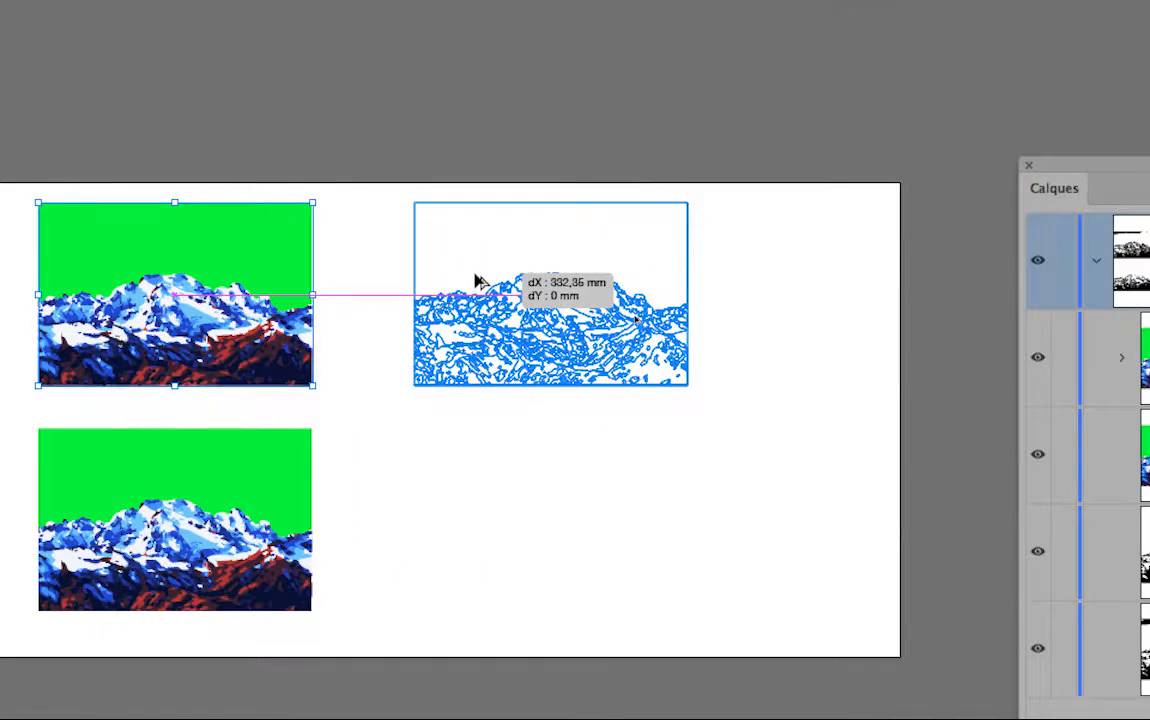
pyautogui.moveTo(477, 281); pyautogui.dragTo(477, 508)
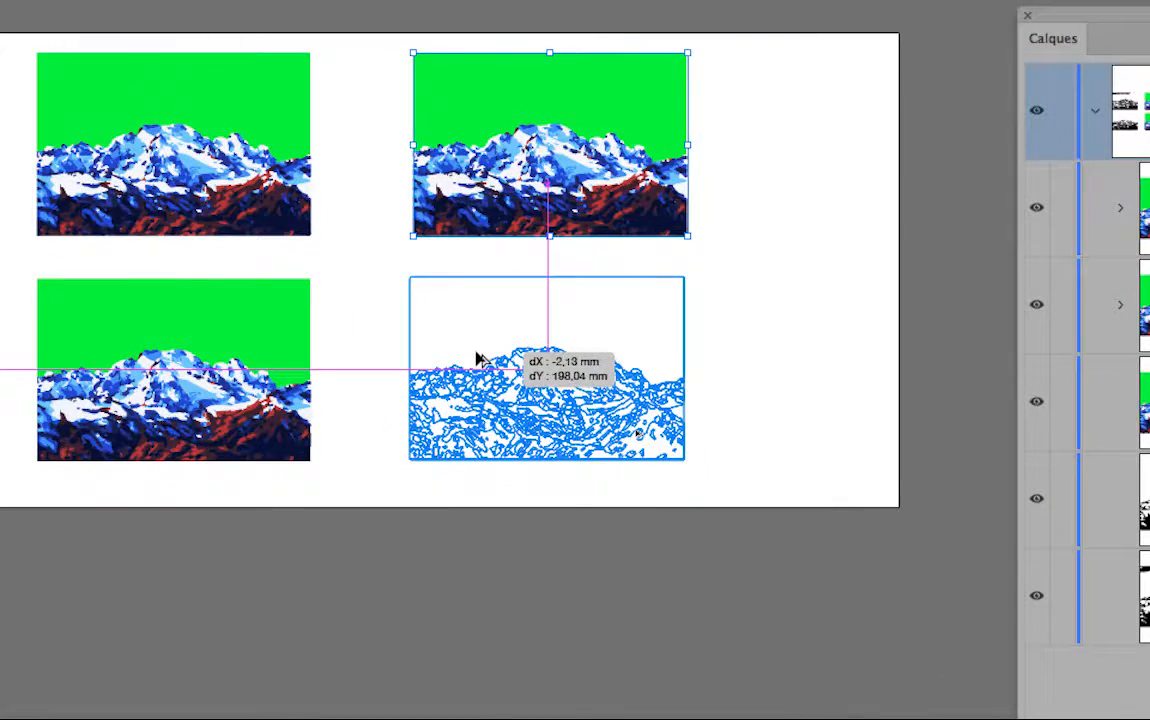
pyautogui.moveTo(477, 360); pyautogui.dragTo(476, 359)
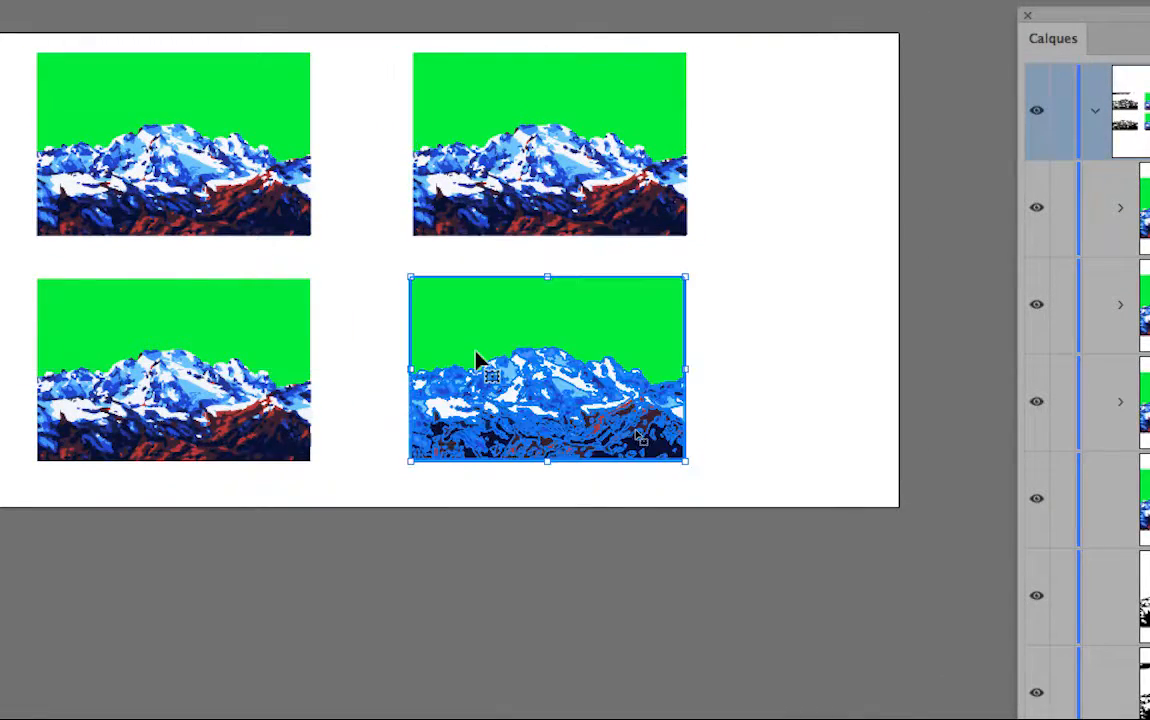
pyautogui.hotkey('ctrl', 'z')
# Step: Select the duplicated mountain group and lock the original group and the three "Vectorisation de l'image" objects
pyautogui.click(466, 278)
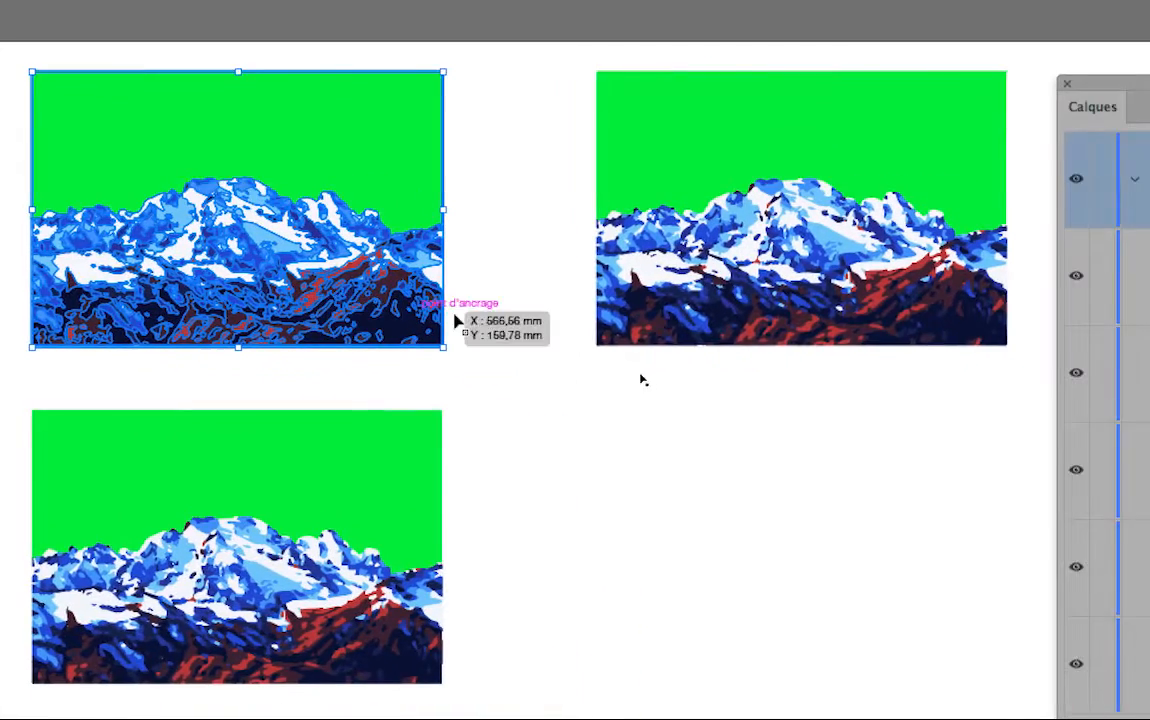
pyautogui.click(793, 358)
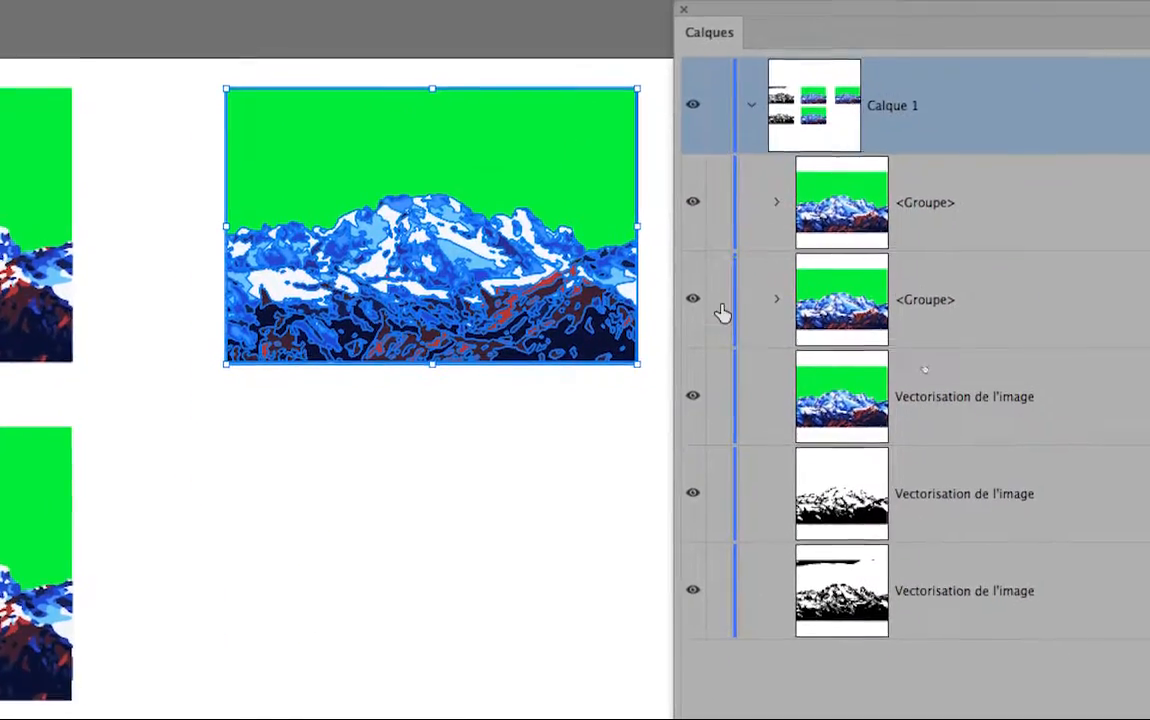
pyautogui.click(694, 375)
pyautogui.moveTo(724, 339); pyautogui.dragTo(724, 544)
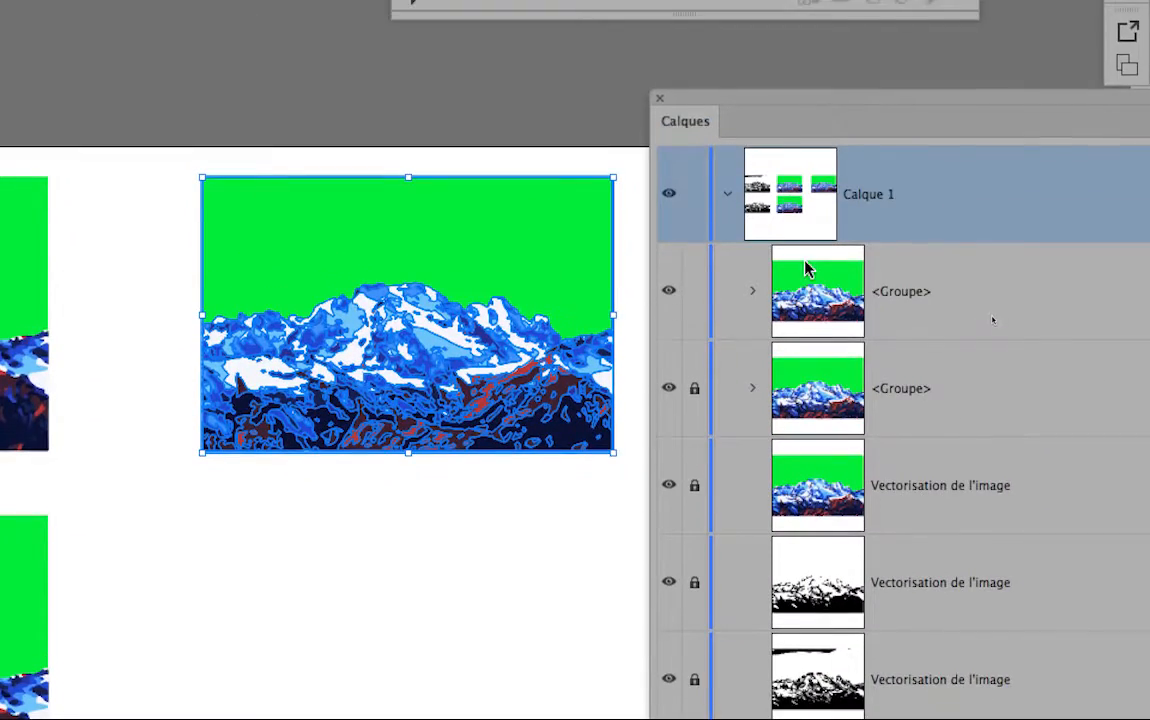
pyautogui.click(901, 162)
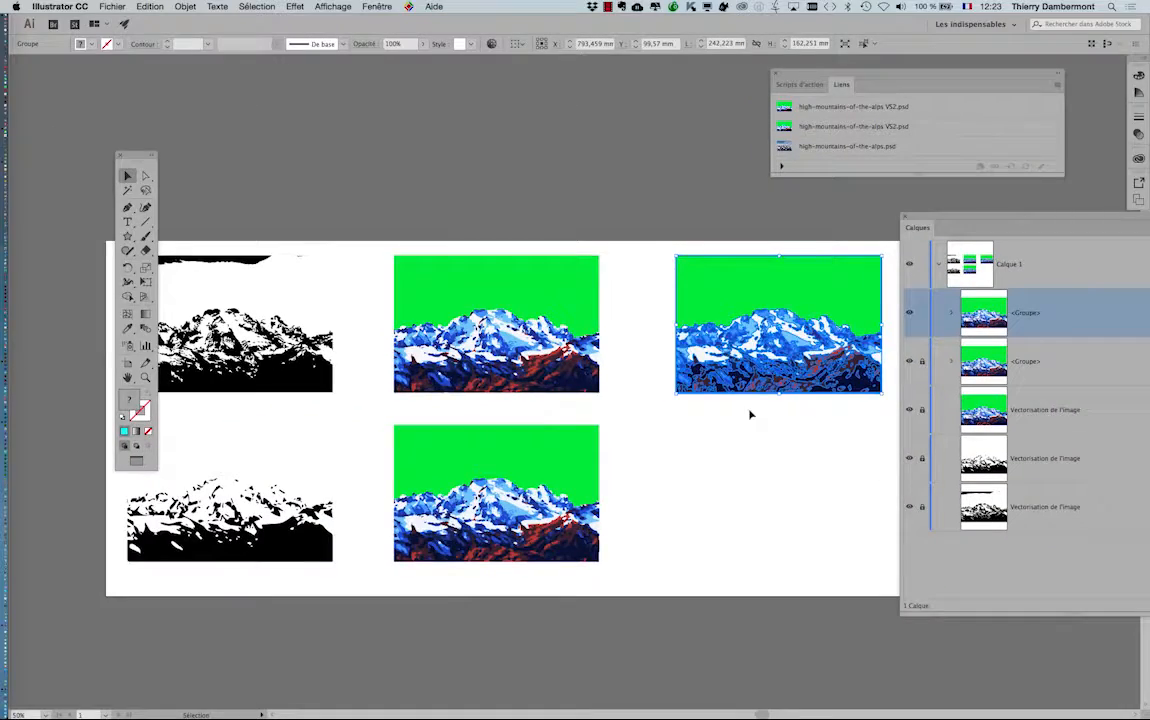
# Step: Clear the workspace around the duplicated mountain by moving the toolbox aside and closing the list of linked files
pyautogui.scroll(-1, 751, 414)
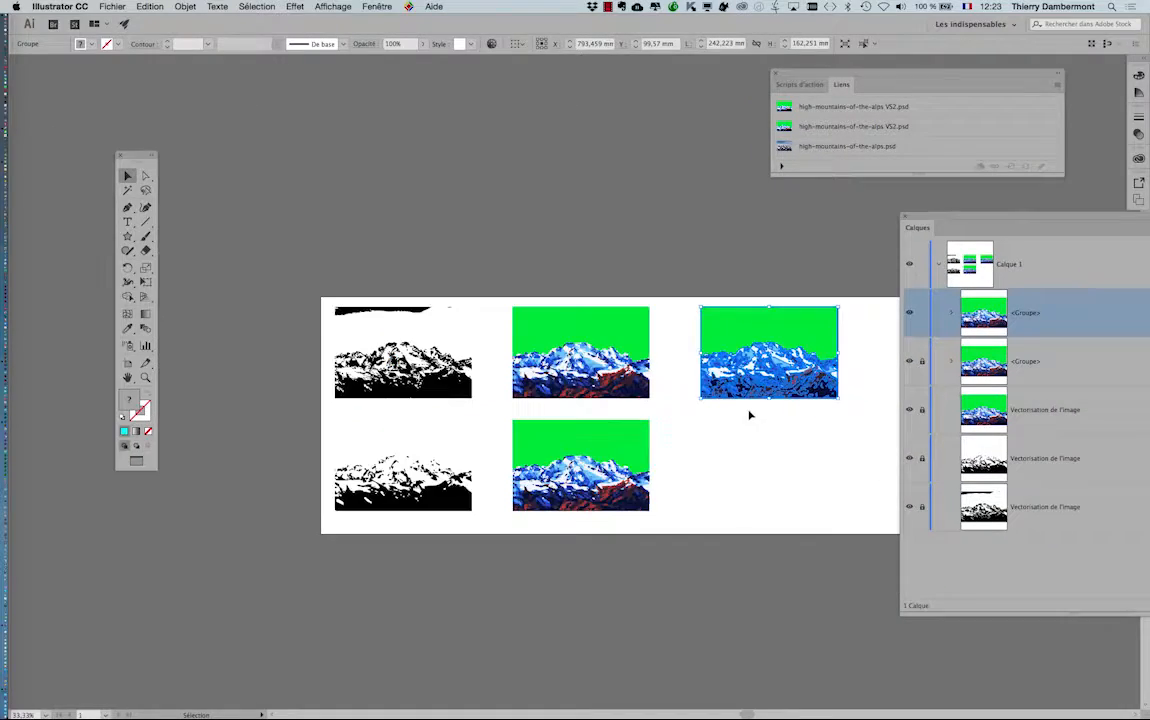
pyautogui.moveTo(750, 472); pyautogui.dragTo(522, 440)
pyautogui.scroll(1, 599, 367)
pyautogui.scroll(1, 599, 367)
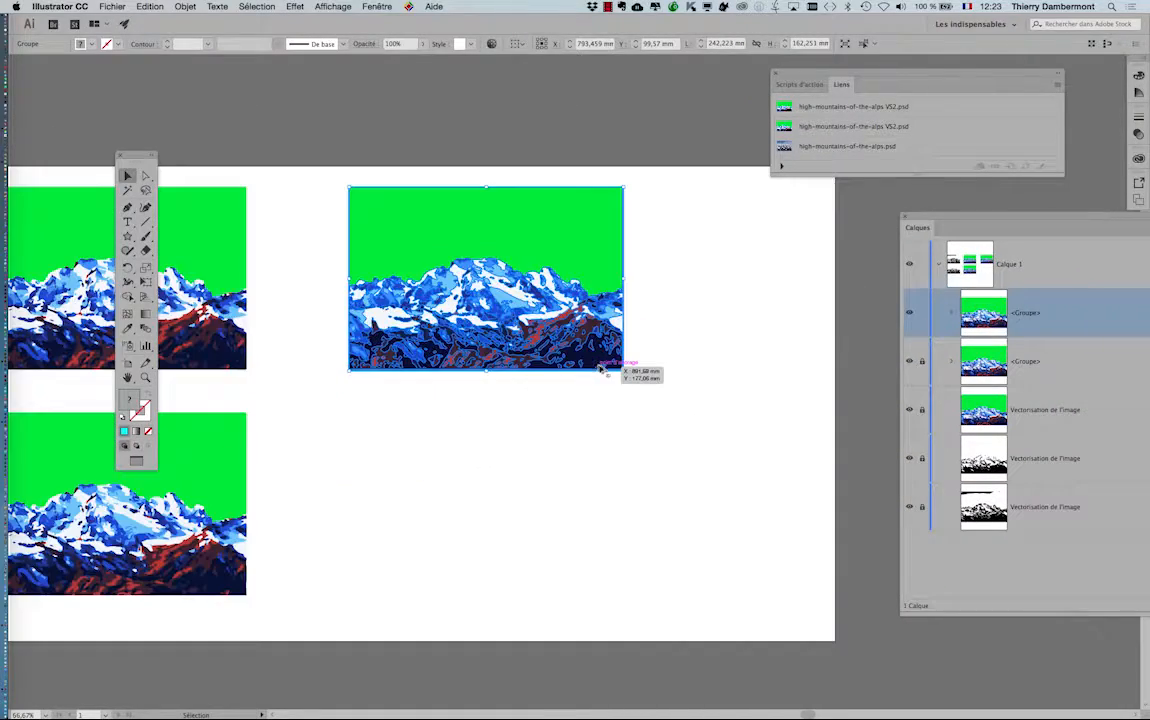
pyautogui.scroll(2, 606, 367)
pyautogui.scroll(2, 528, 373)
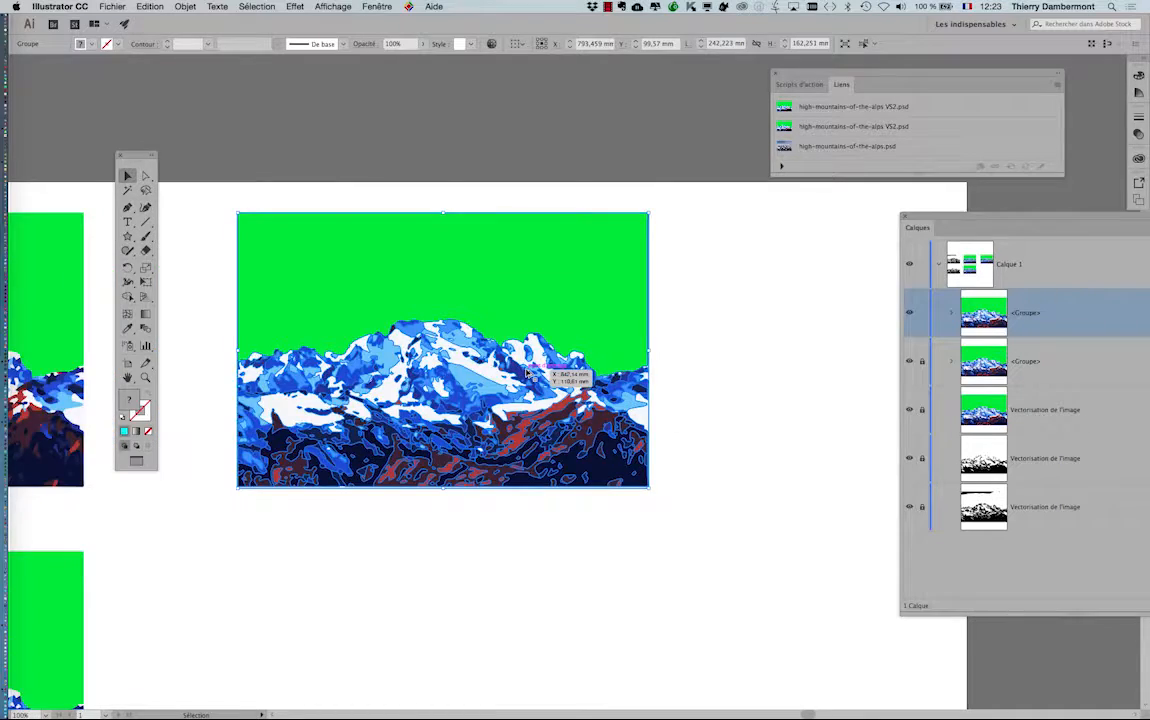
pyautogui.moveTo(420, 358); pyautogui.dragTo(479, 386)
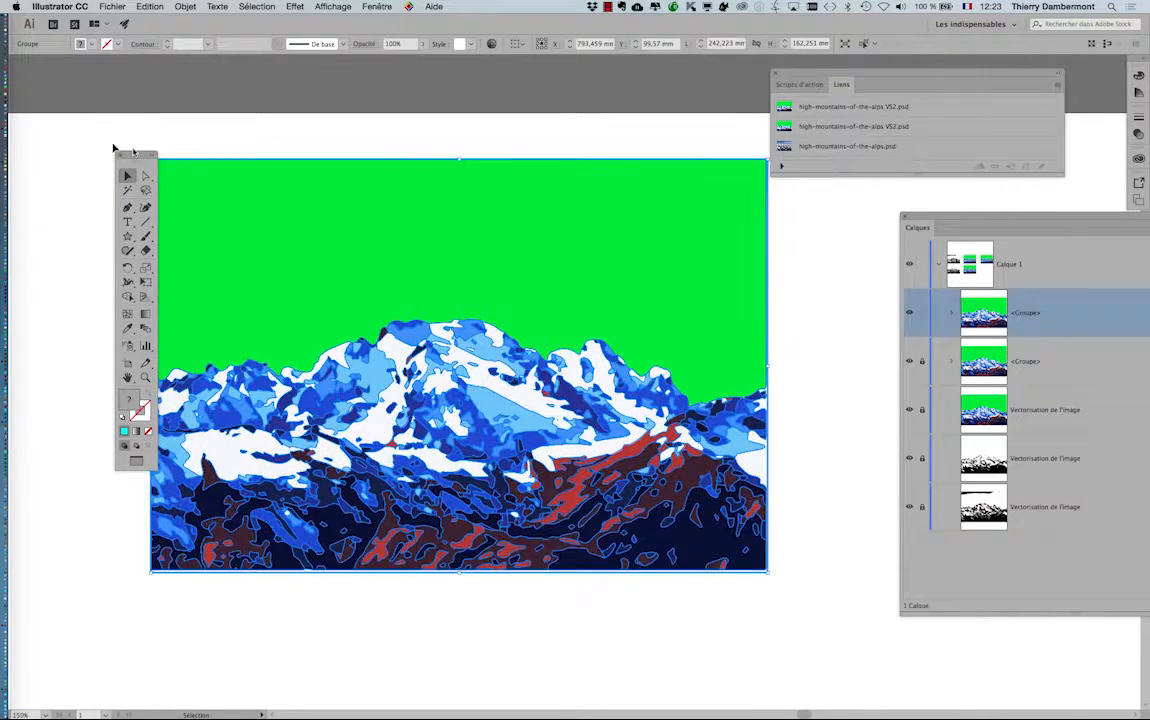
pyautogui.moveTo(125, 153); pyautogui.dragTo(62, 133)
pyautogui.click(776, 75)
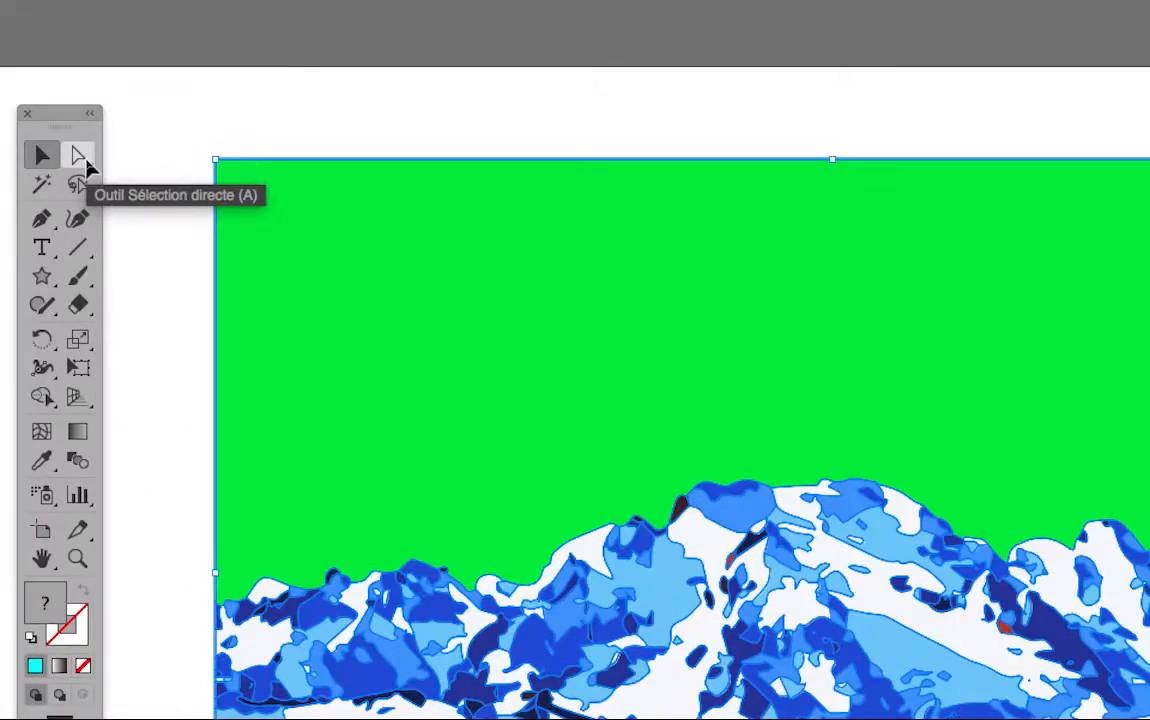
# Step: Select only the green sky shape of the duplicated mountain with the Direct Selection tool
pyautogui.click(84, 160)
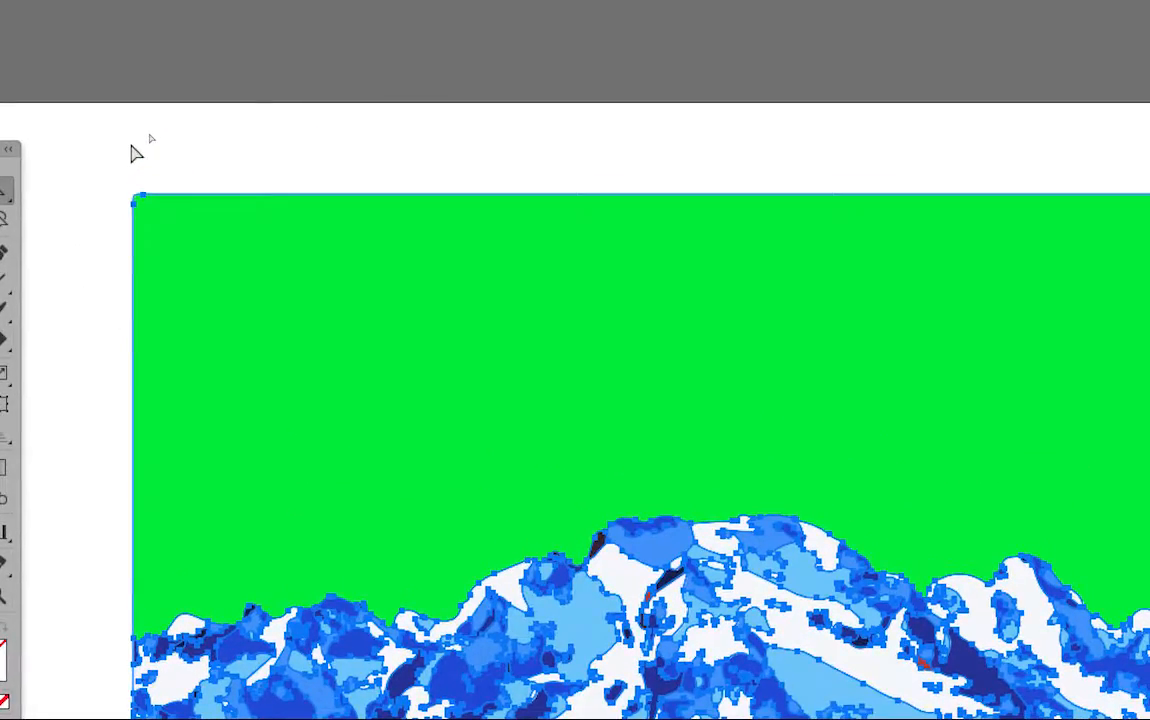
pyautogui.click(131, 146)
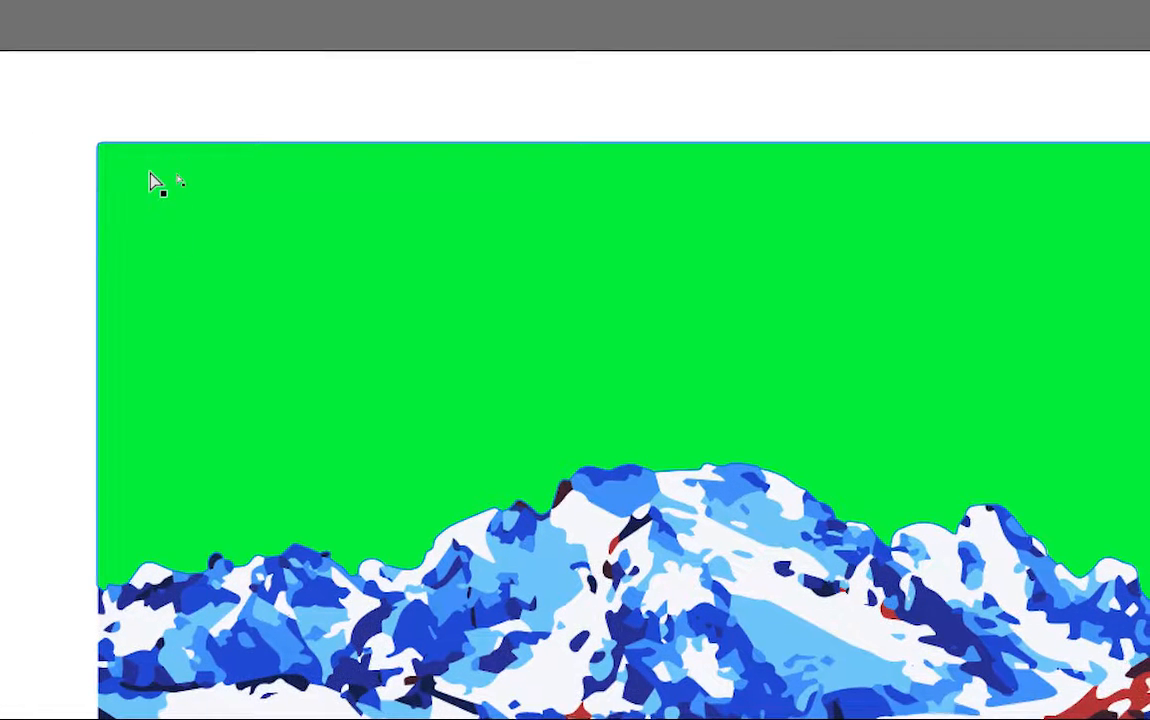
pyautogui.click(190, 237)
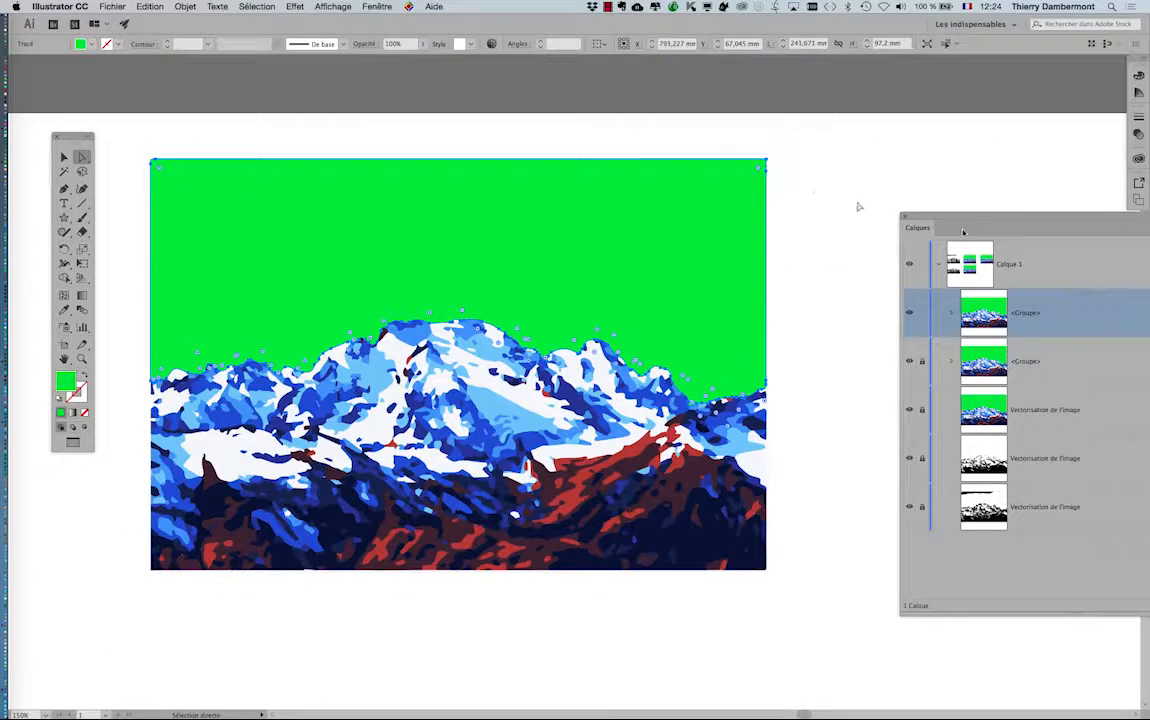
# Step: Examine the individual paths inside the duplicated mountain group in the layer list, collapse the group and move the list off the artwork
pyautogui.moveTo(964, 219); pyautogui.dragTo(652, 90)
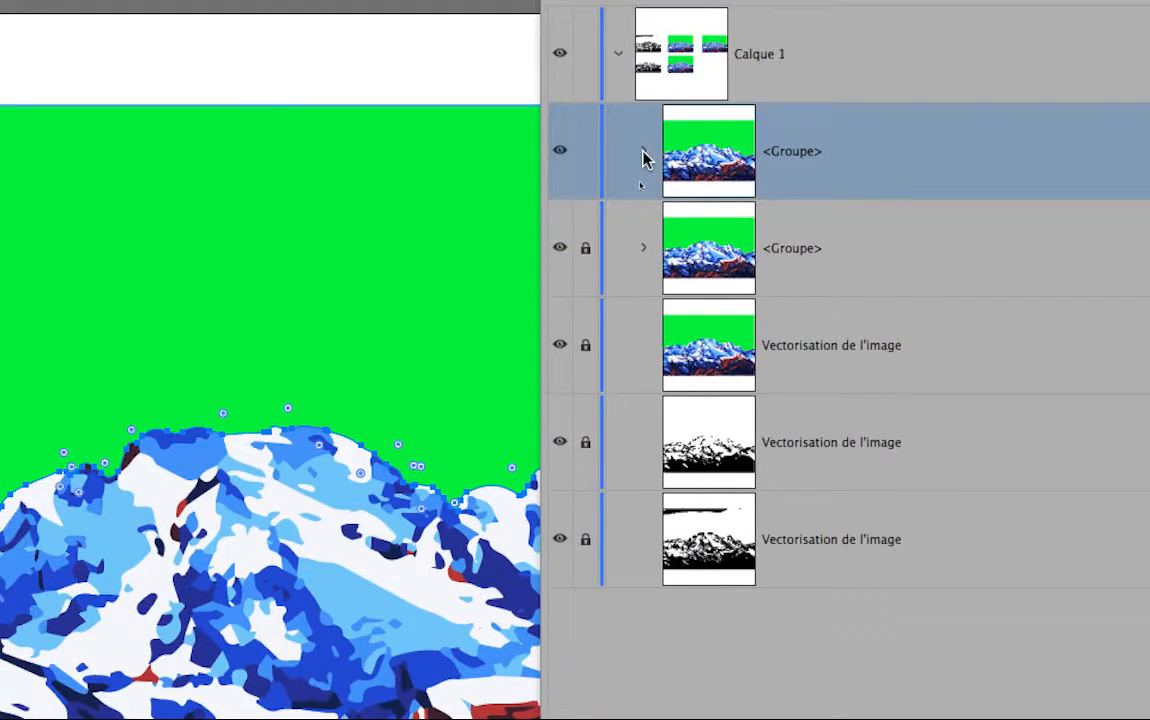
pyautogui.click(628, 278)
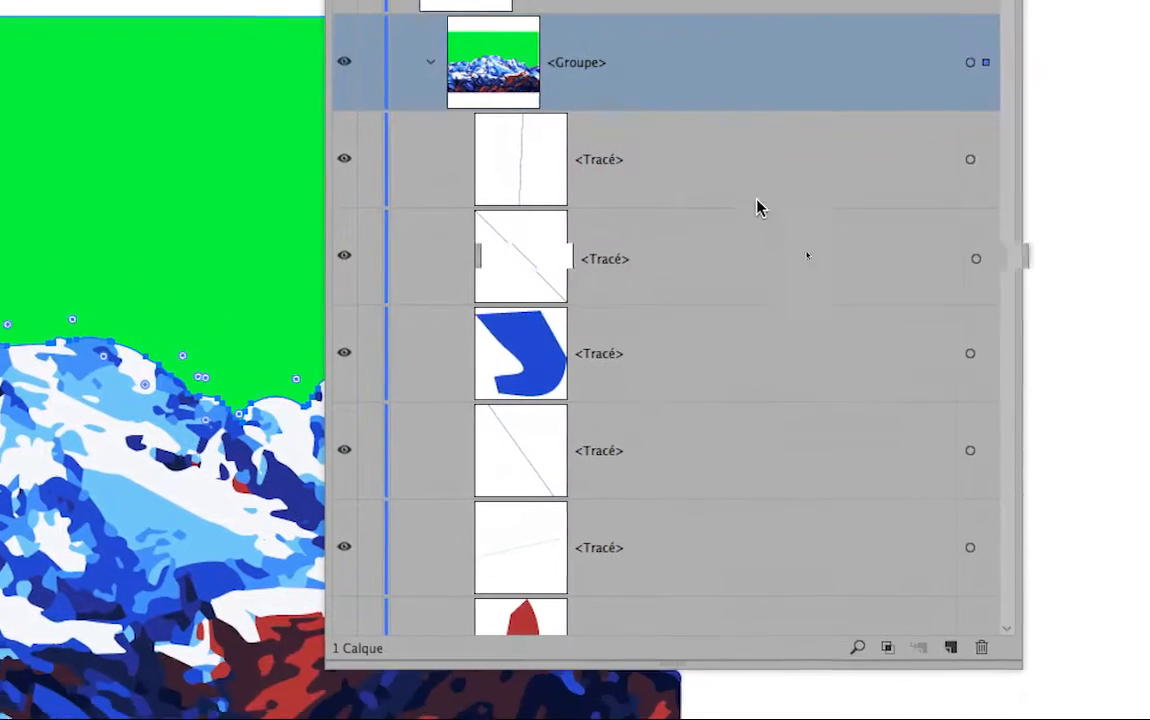
pyautogui.scroll(-5, 798, 241)
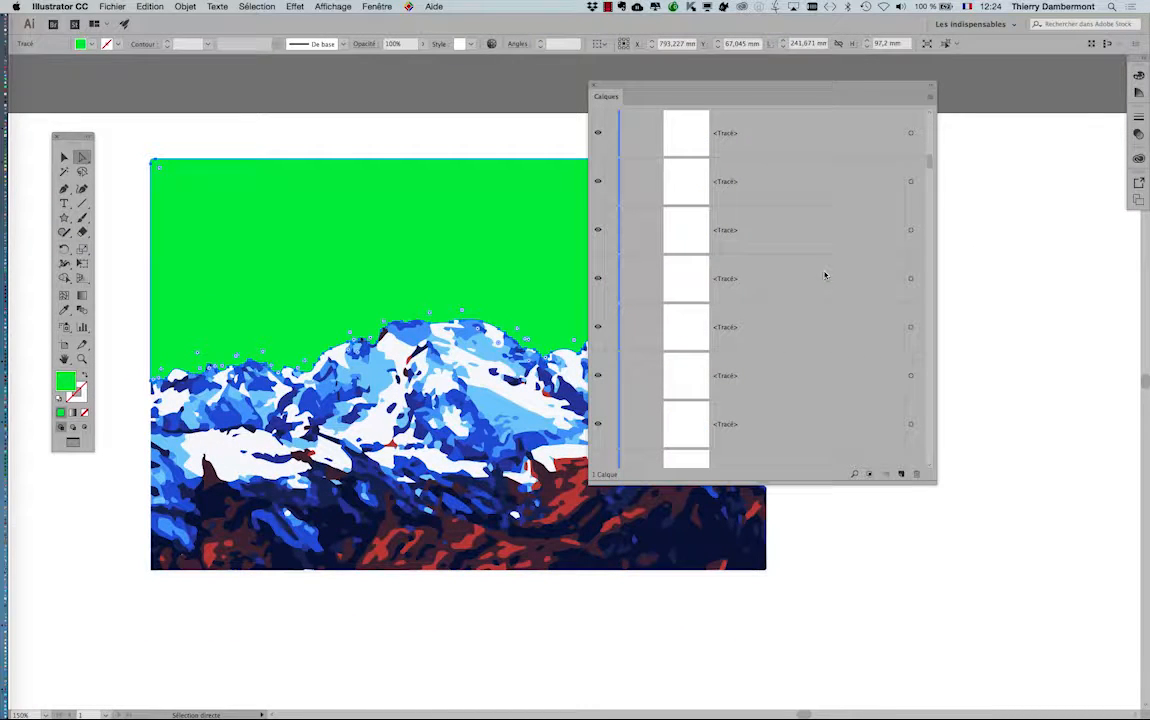
pyautogui.scroll(-3, 824, 275)
pyautogui.scroll(10, 824, 275)
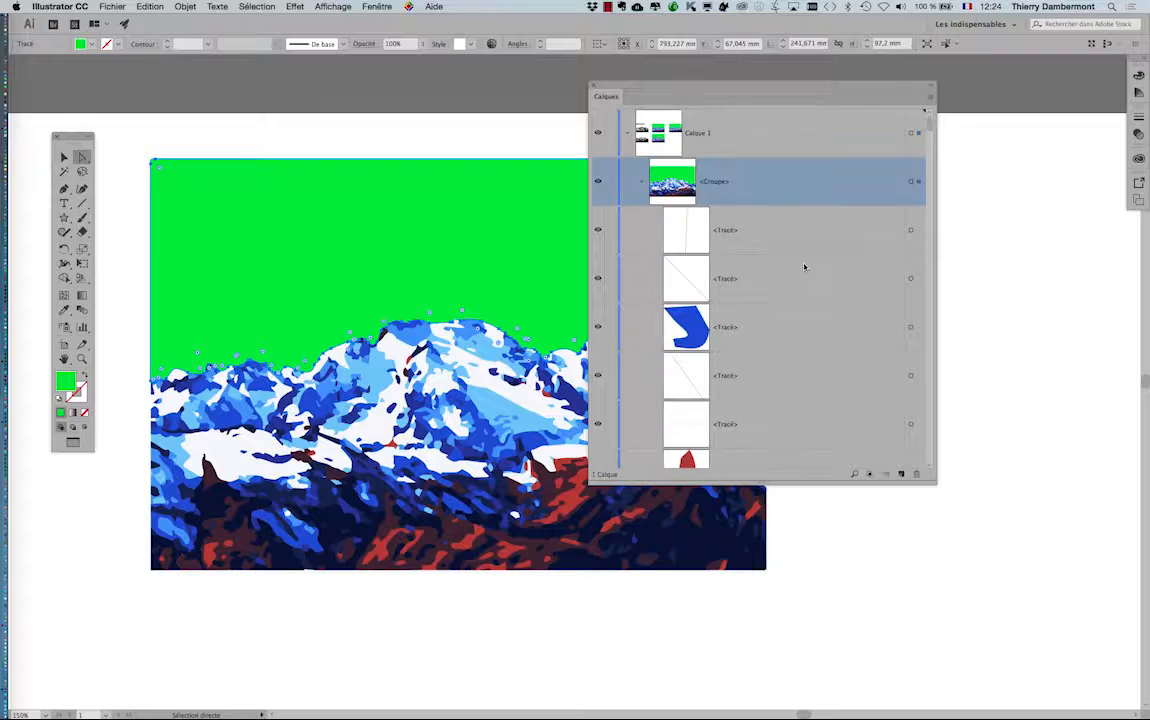
pyautogui.click(642, 183)
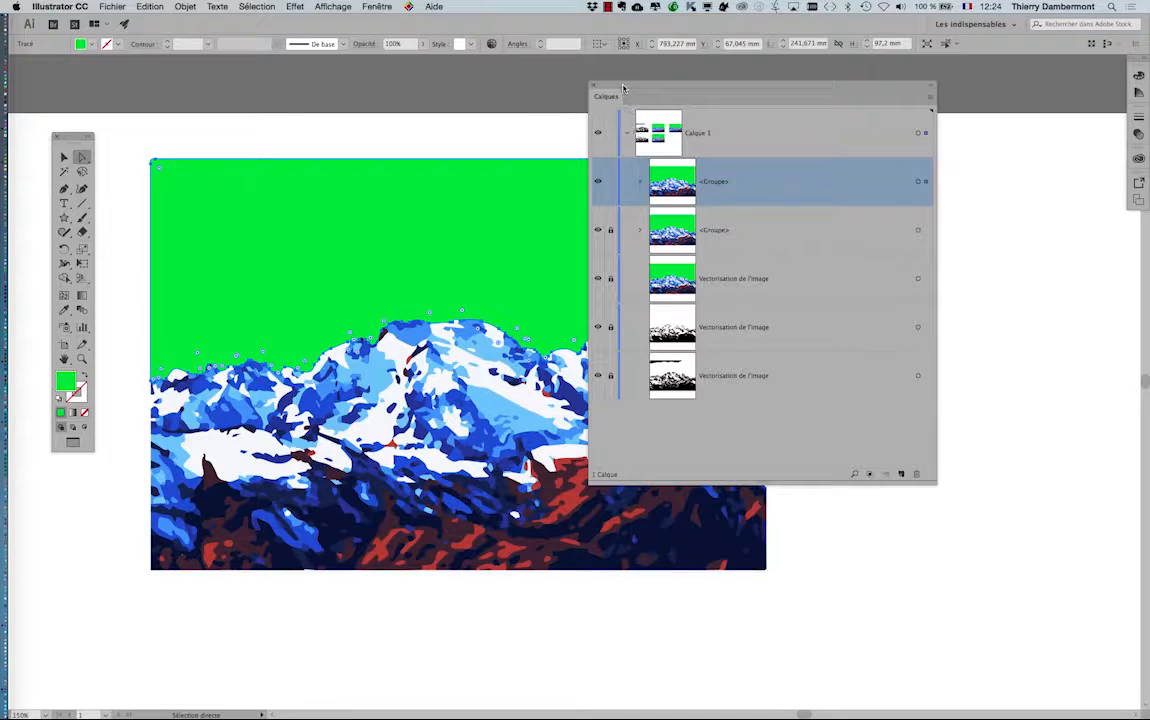
pyautogui.moveTo(623, 88); pyautogui.dragTo(916, 305)
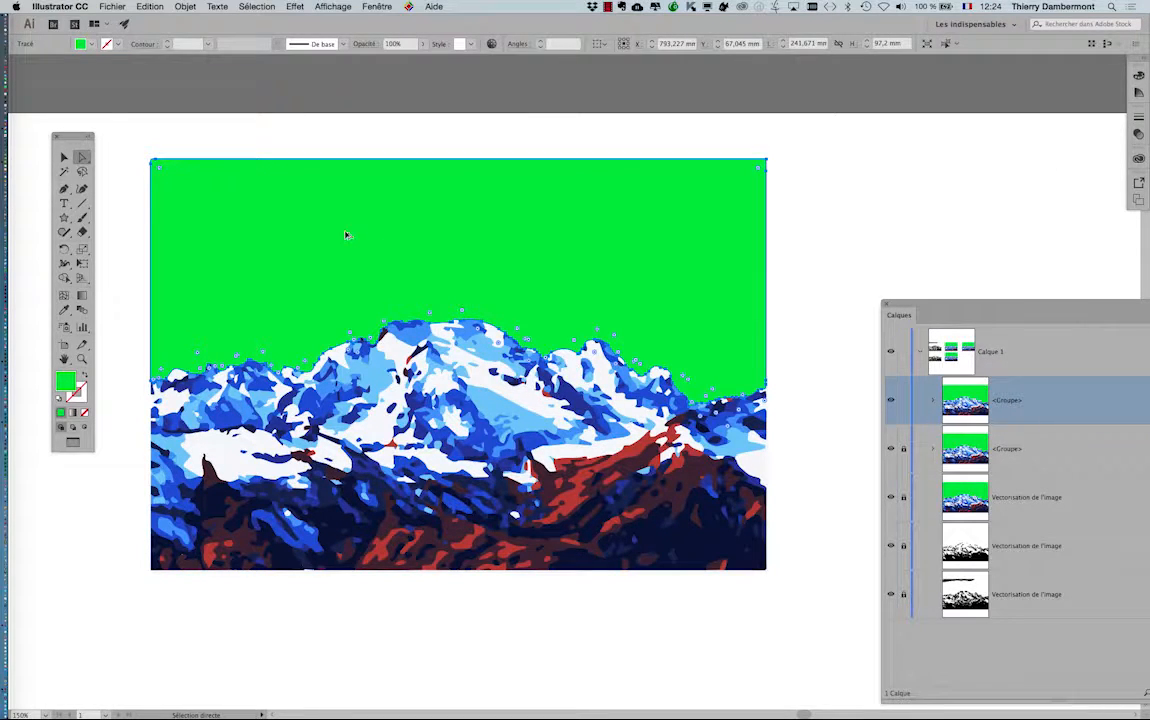
# Step: Delete the green sky shape from the duplicated mountain group and inspect the cut-out mountain
pyautogui.press('Delete')
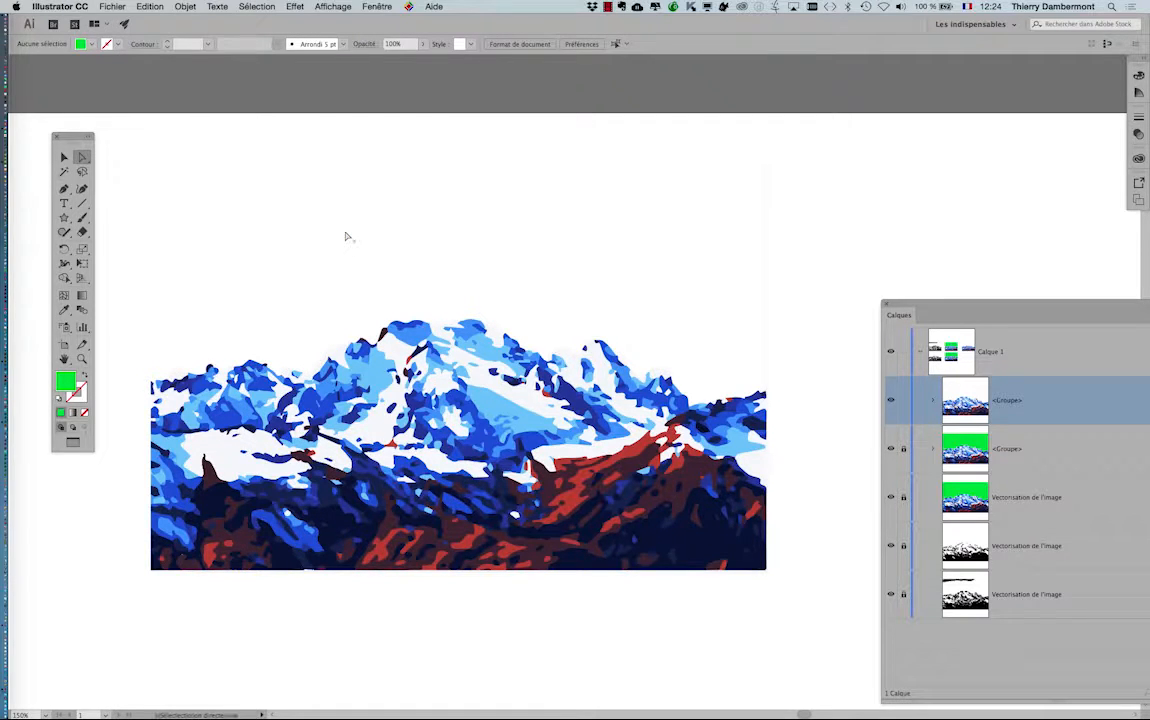
pyautogui.scroll(-1, 347, 237)
pyautogui.press('space')
pyautogui.moveTo(267, 373); pyautogui.dragTo(337, 346)
pyautogui.scroll(1, 435, 350)
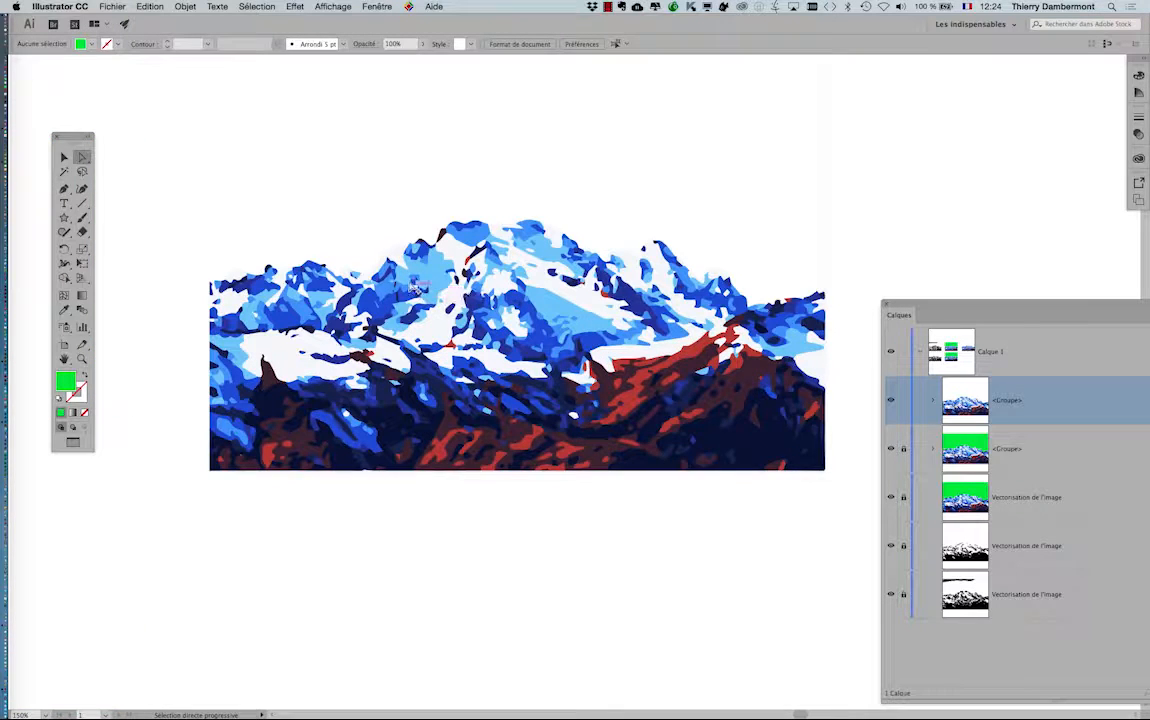
pyautogui.scroll(1, 411, 284)
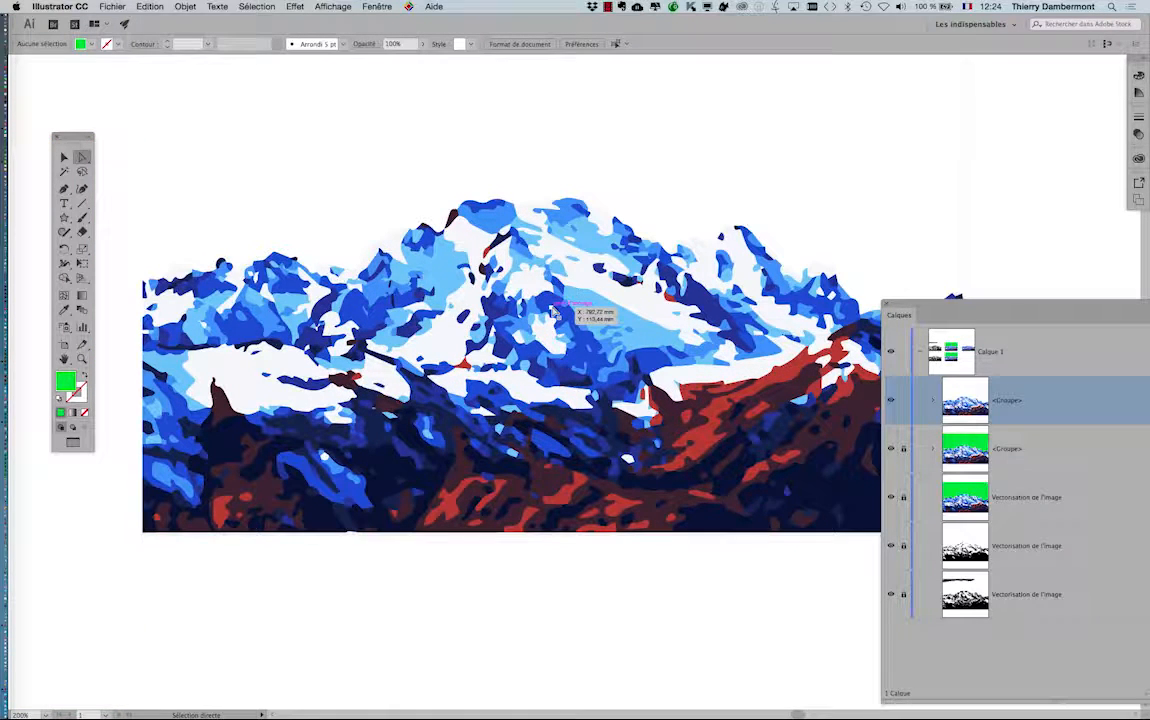
pyautogui.scroll(-1, 553, 310)
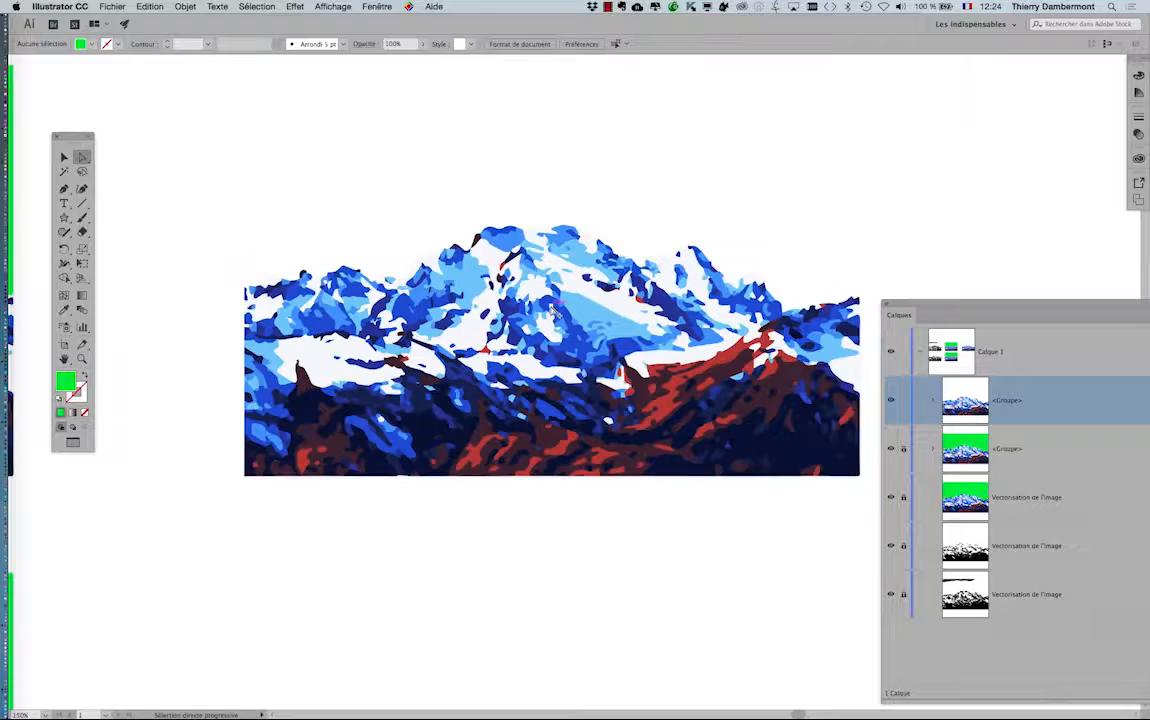
pyautogui.hscroll(1, 540, 311)
pyautogui.hscroll(1, 530, 311)
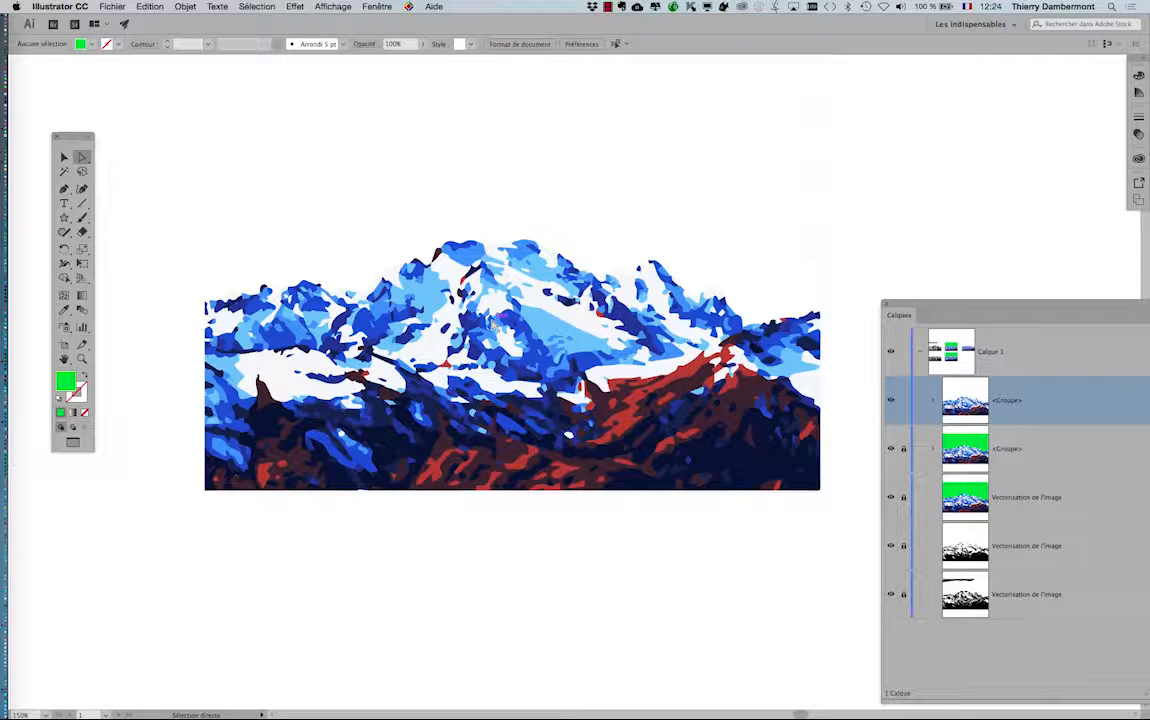
# Step: Show the transparency grid behind the cut-out mountain
pyautogui.click(325, 7)
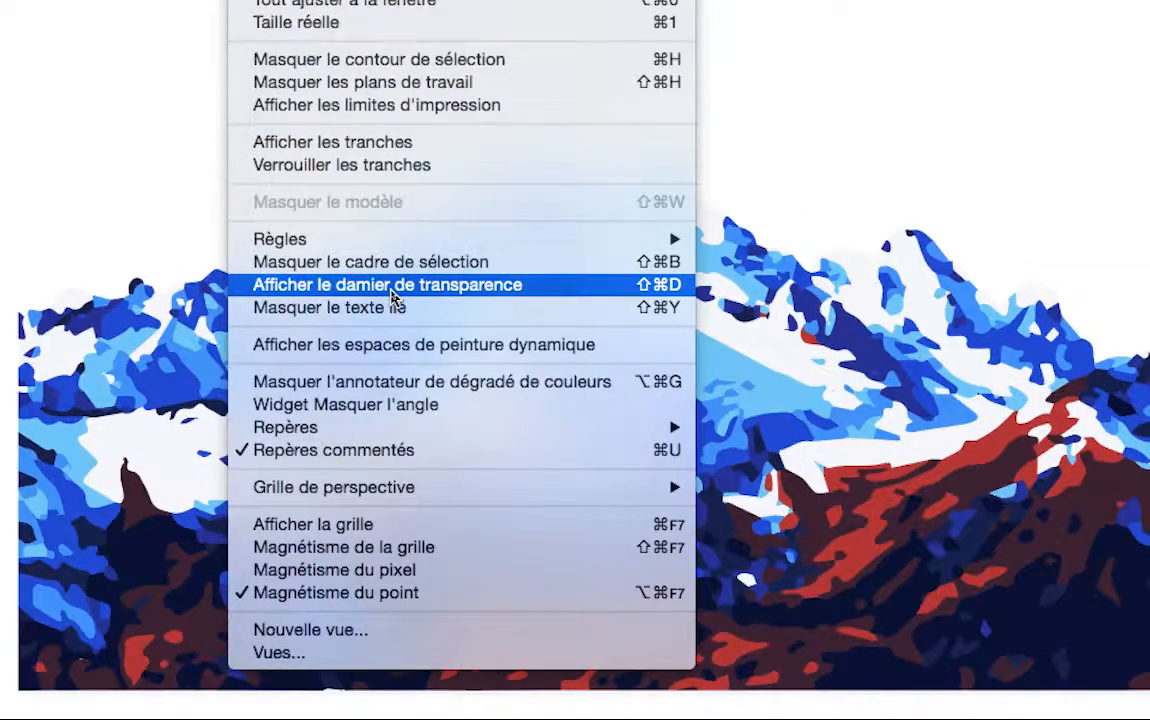
pyautogui.click(391, 291)
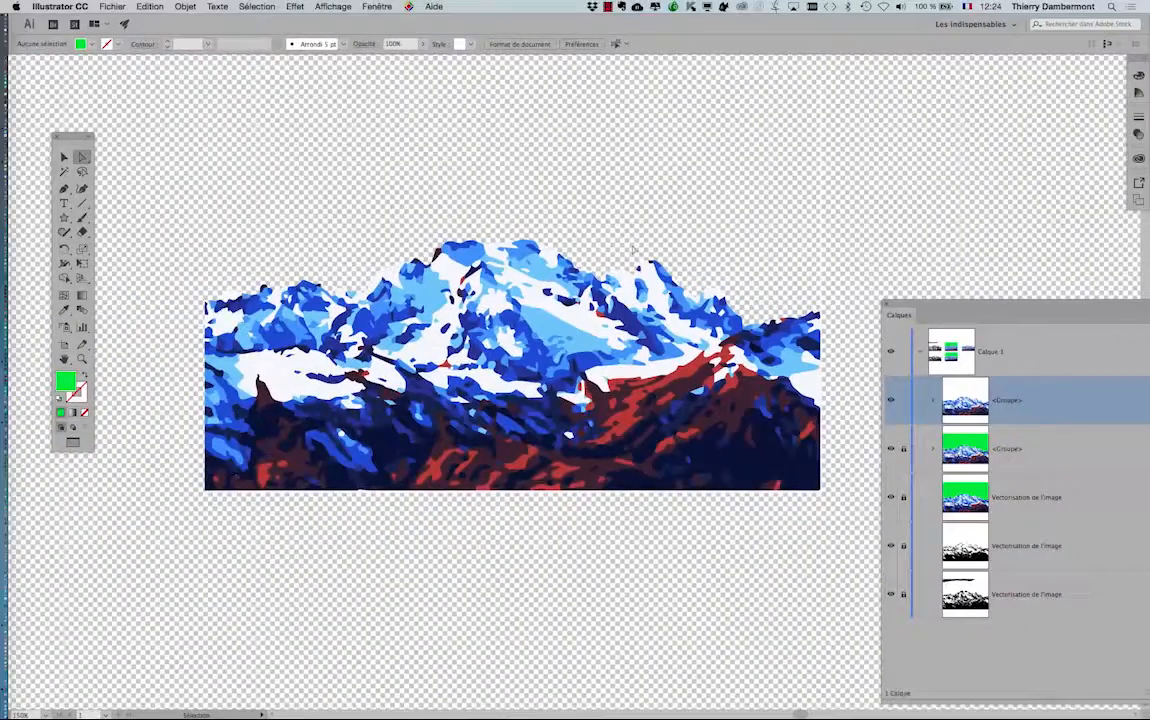
pyautogui.scroll(-2, 632, 251)
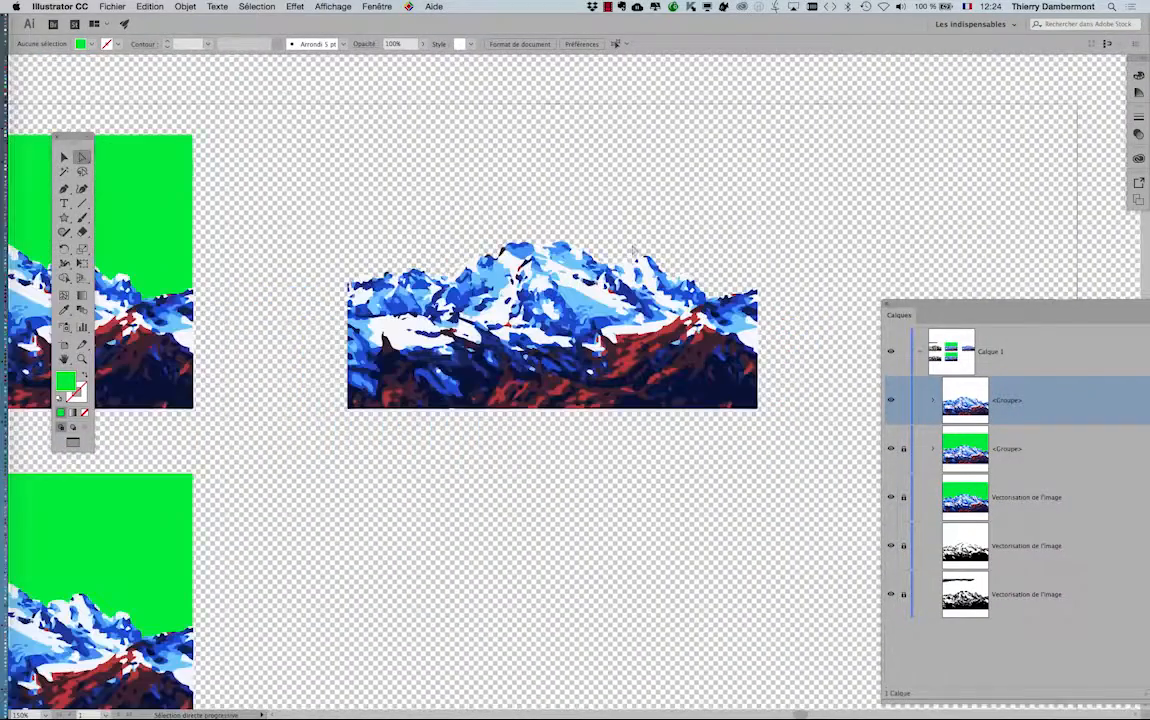
pyautogui.scroll(2, 632, 251)
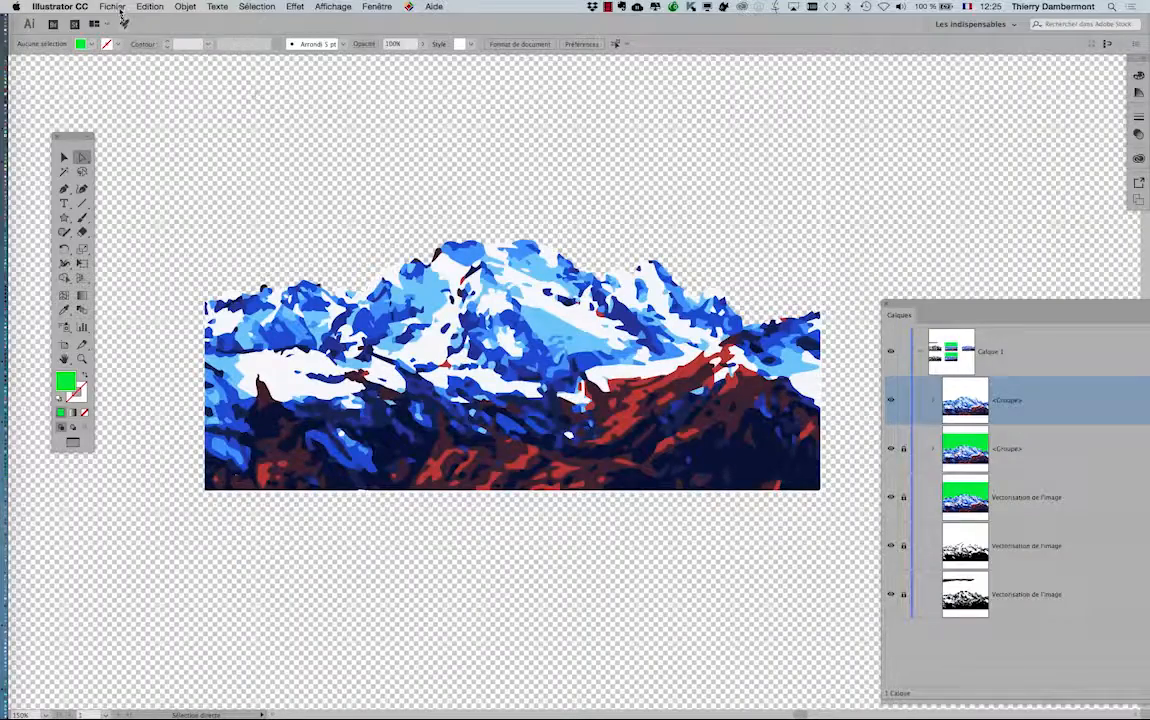
# Step: In the document setup, set the transparency grid size to Grande and its colour preset to Moyenne
pyautogui.click(113, 6)
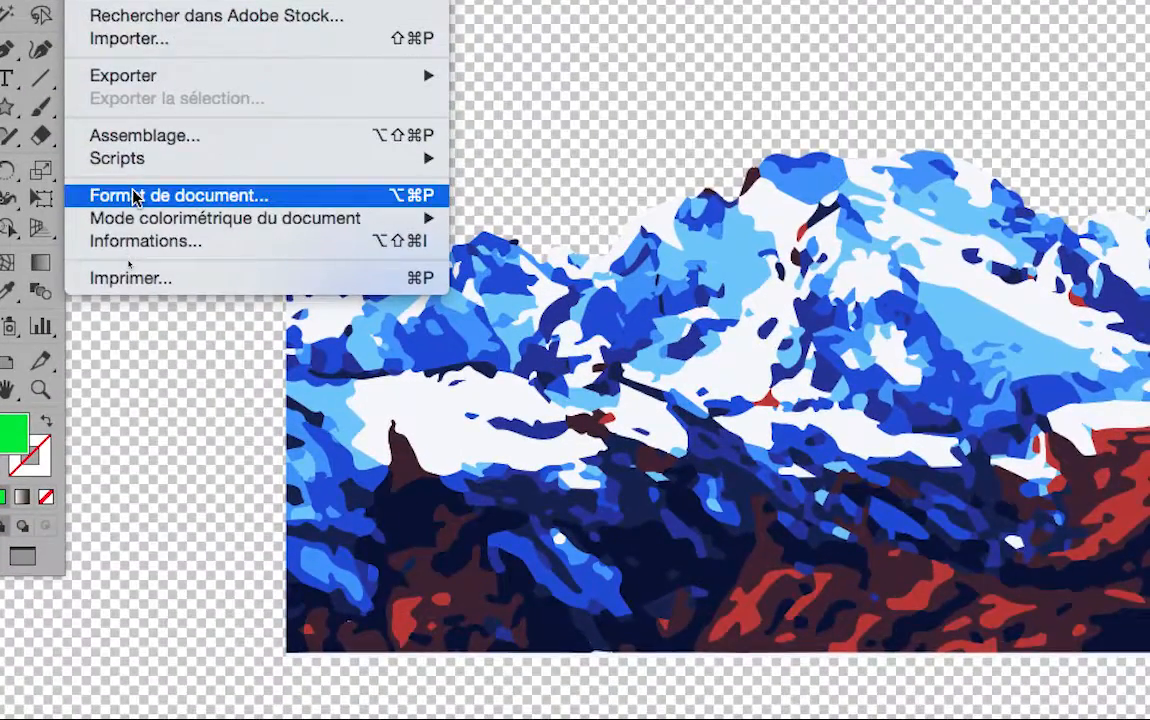
pyautogui.click(135, 196)
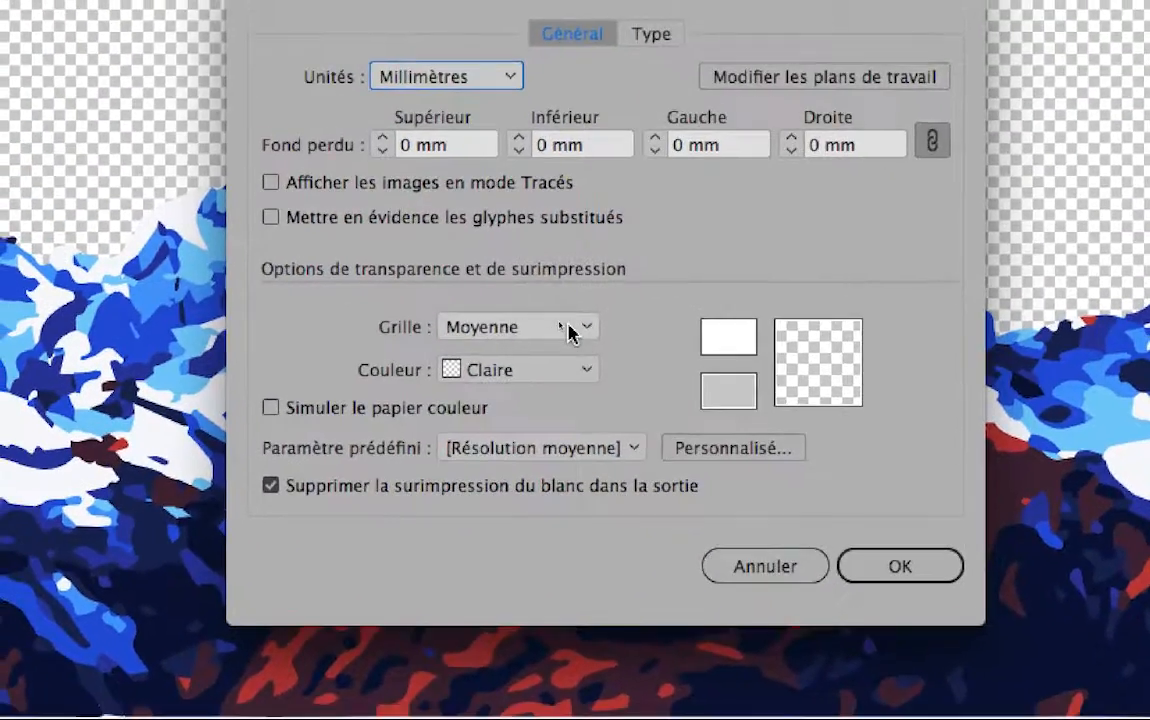
pyautogui.click(522, 305)
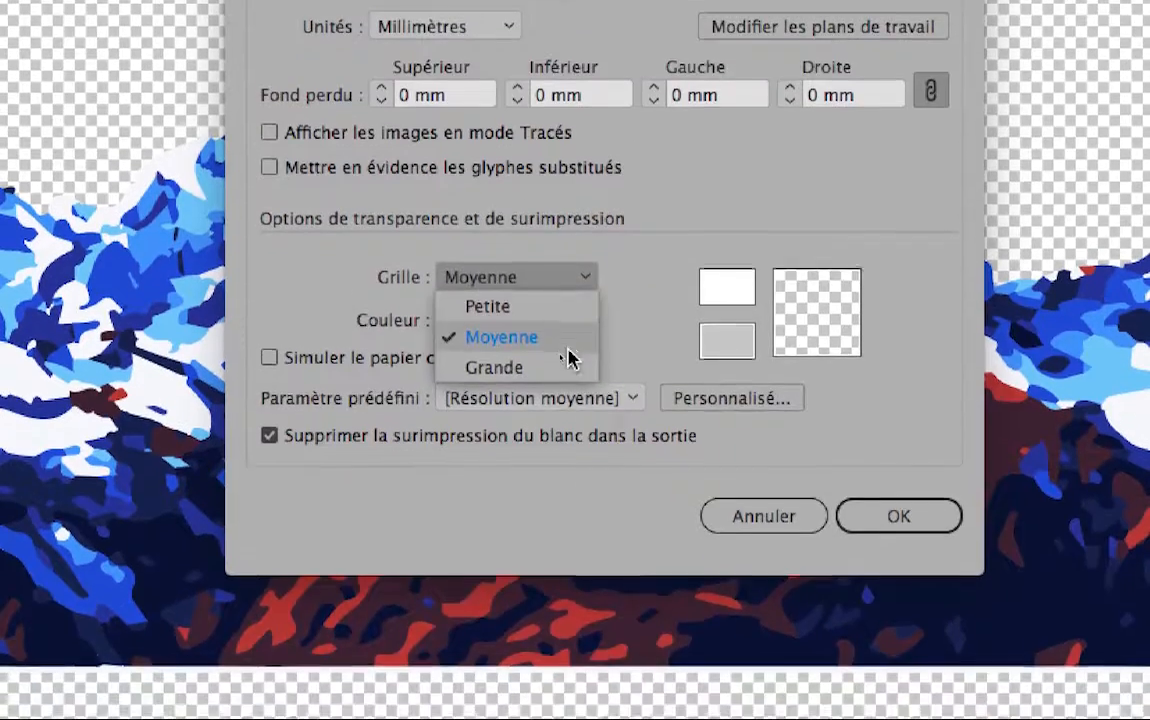
pyautogui.click(568, 356)
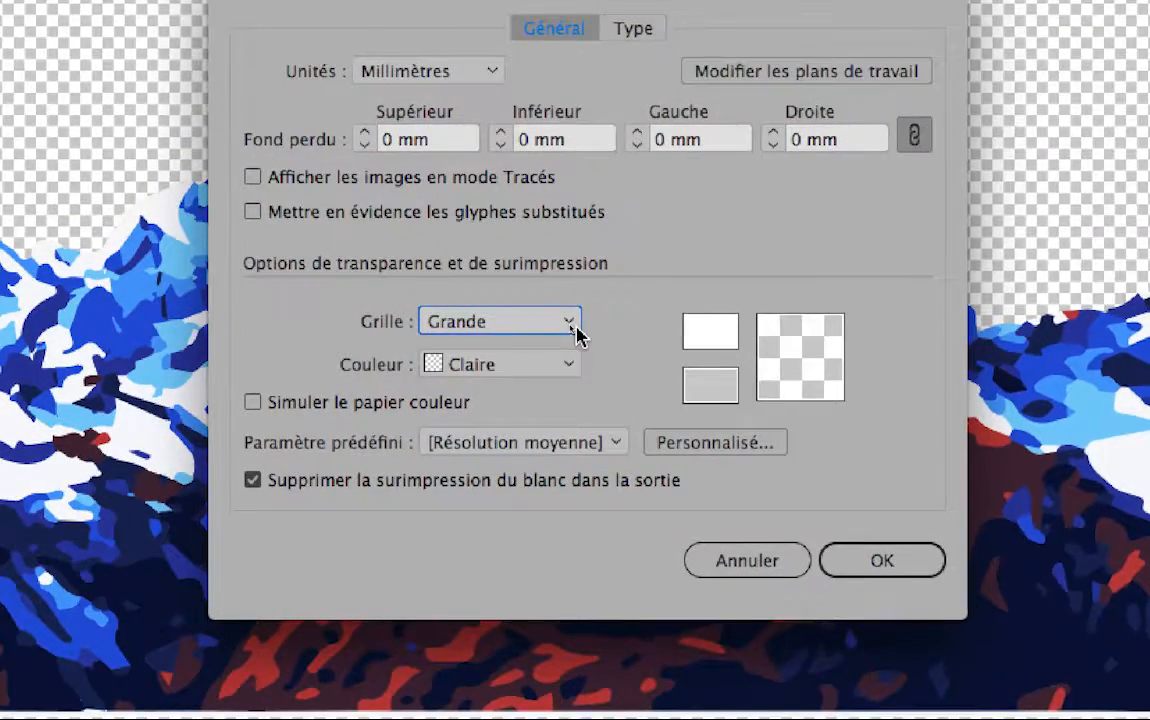
pyautogui.click(570, 322)
pyautogui.click(558, 409)
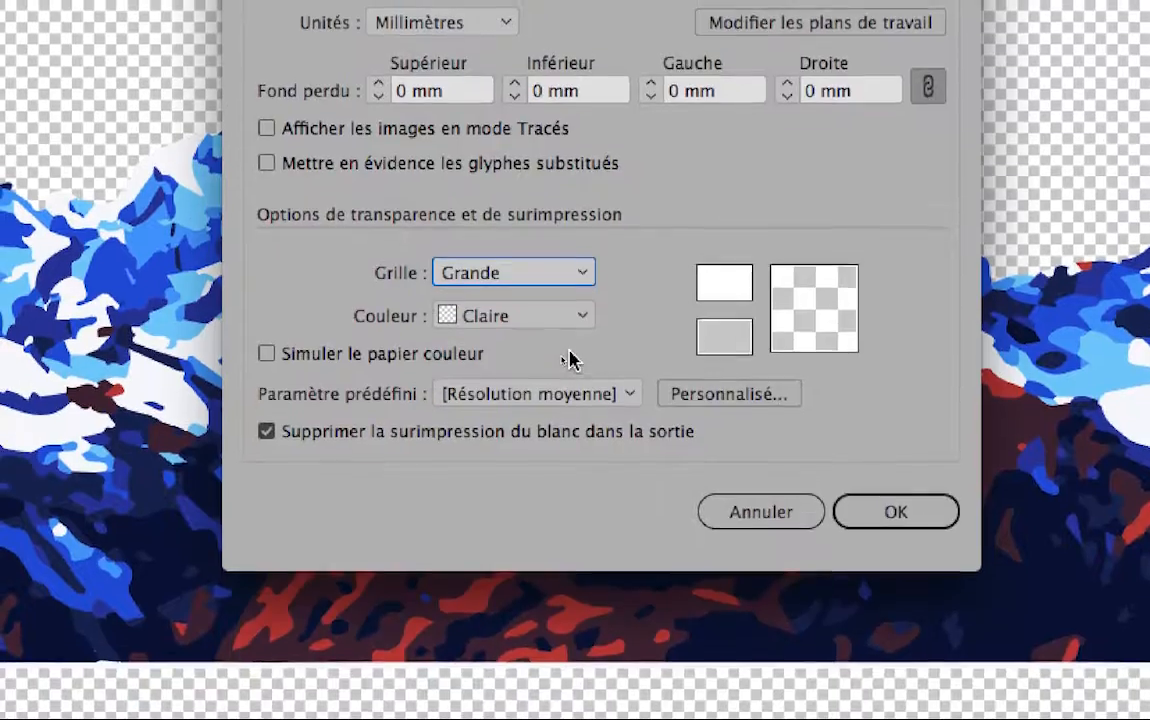
pyautogui.click(577, 316)
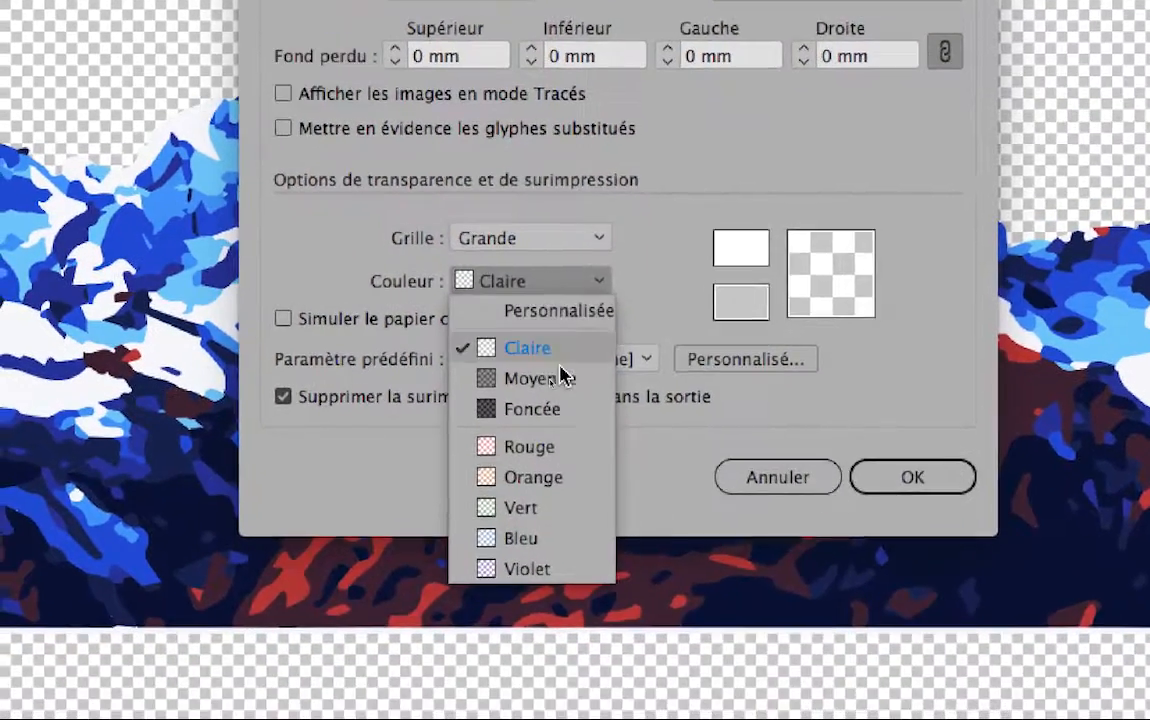
pyautogui.click(563, 377)
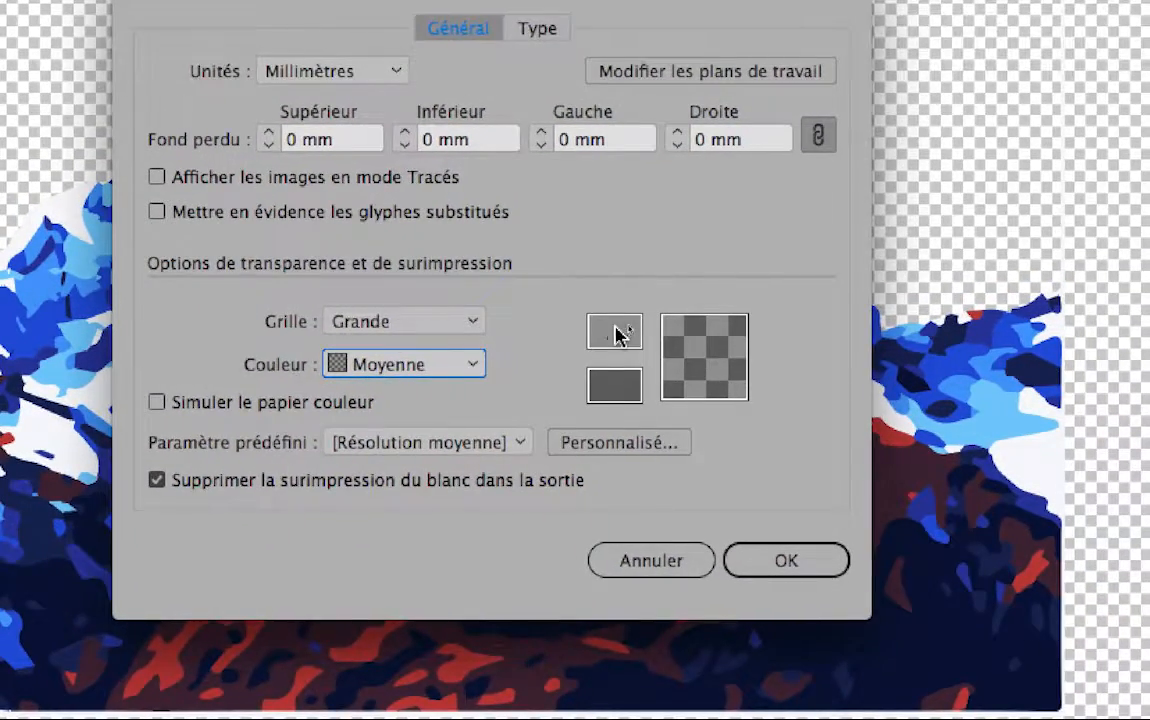
# Step: Darken the lighter grid colour to a grey close to the second grid colour and apply the document setup
pyautogui.click(617, 334)
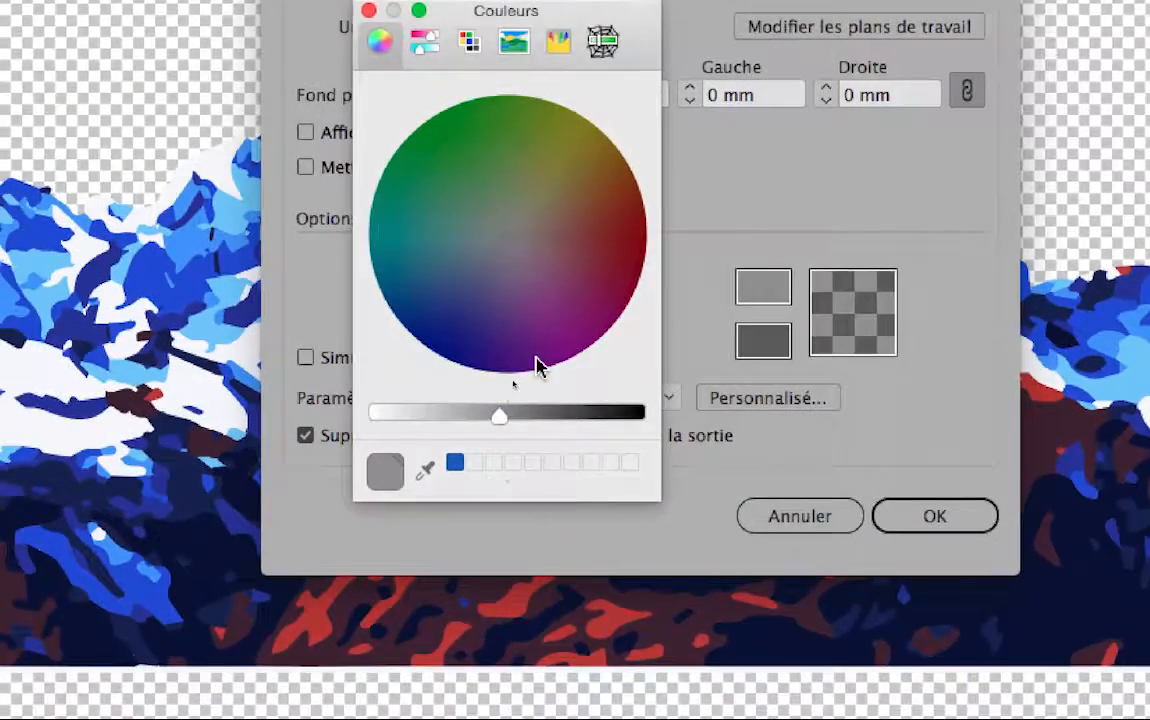
pyautogui.moveTo(499, 415); pyautogui.dragTo(547, 374)
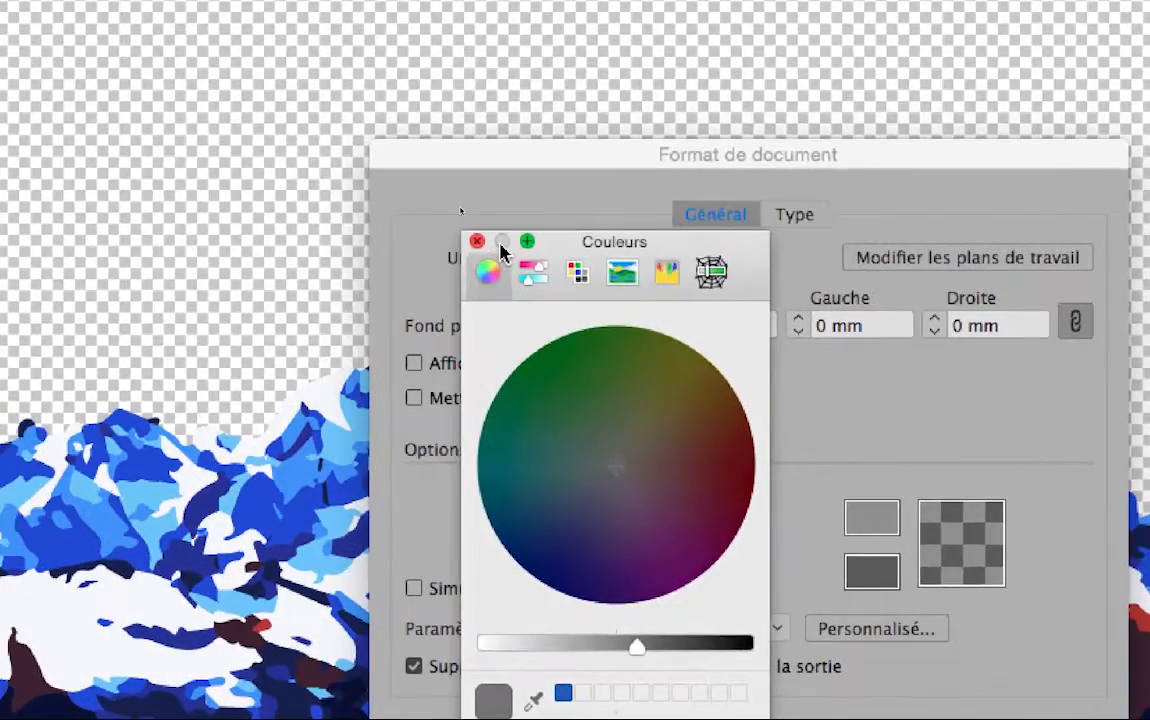
pyautogui.click(477, 241)
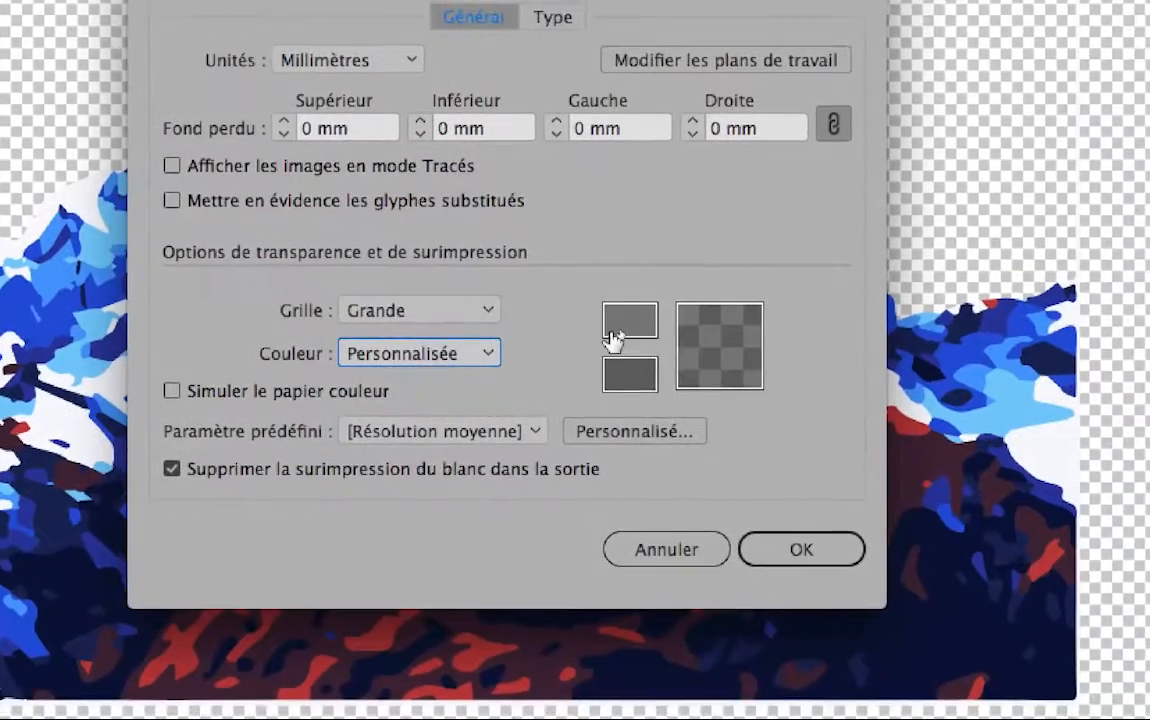
pyautogui.click(678, 348)
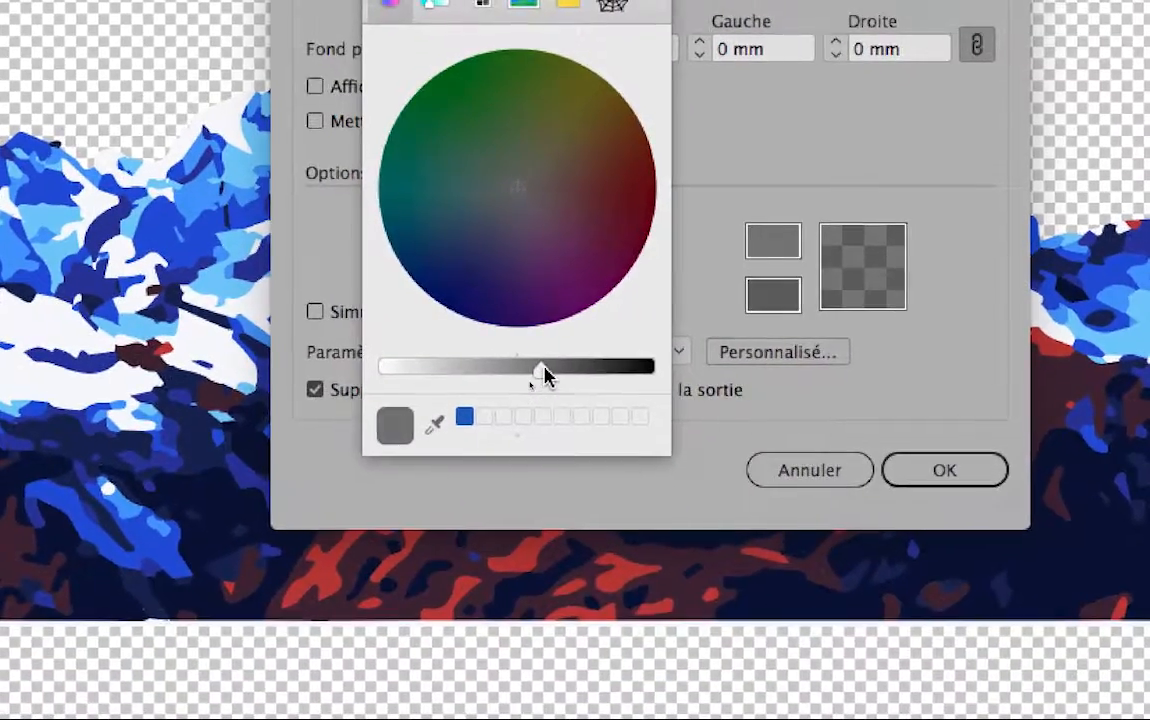
pyautogui.moveTo(539, 365); pyautogui.dragTo(551, 366)
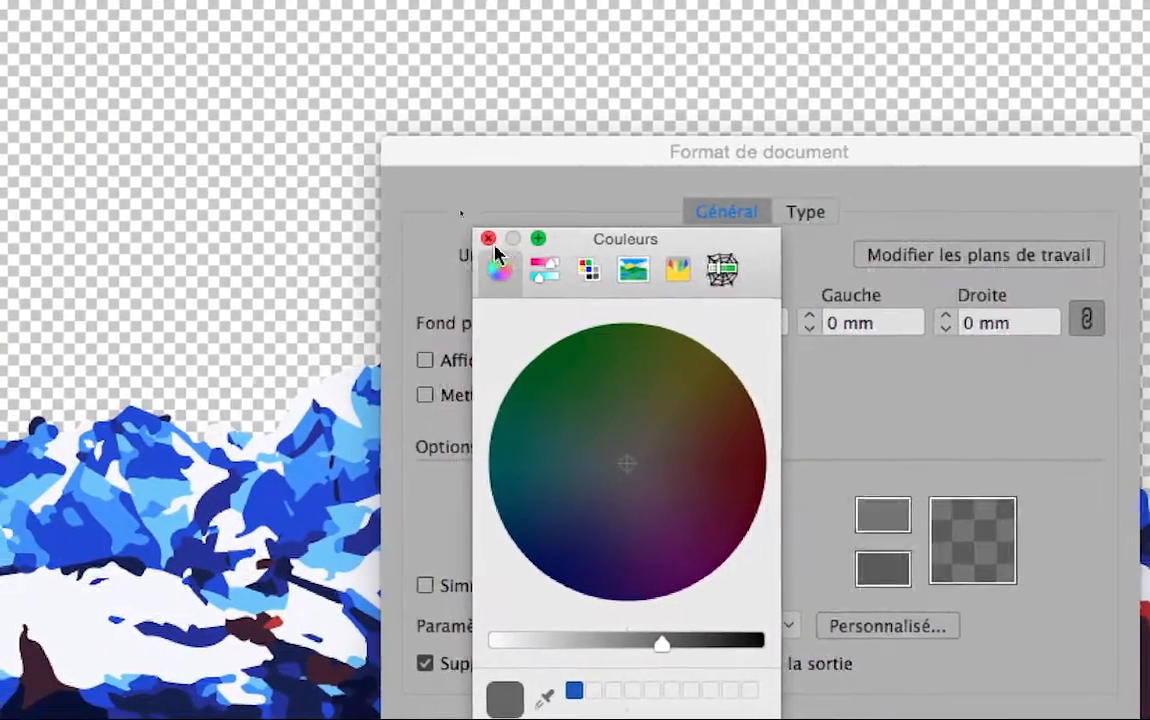
pyautogui.click(490, 241)
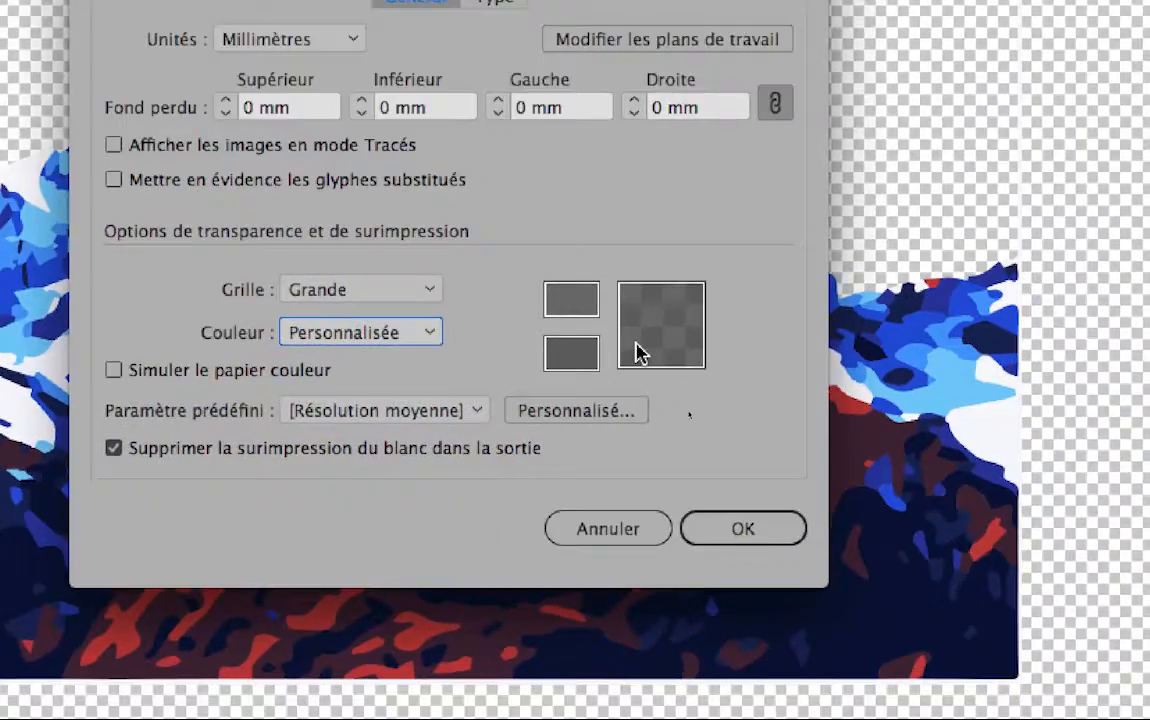
pyautogui.click(692, 512)
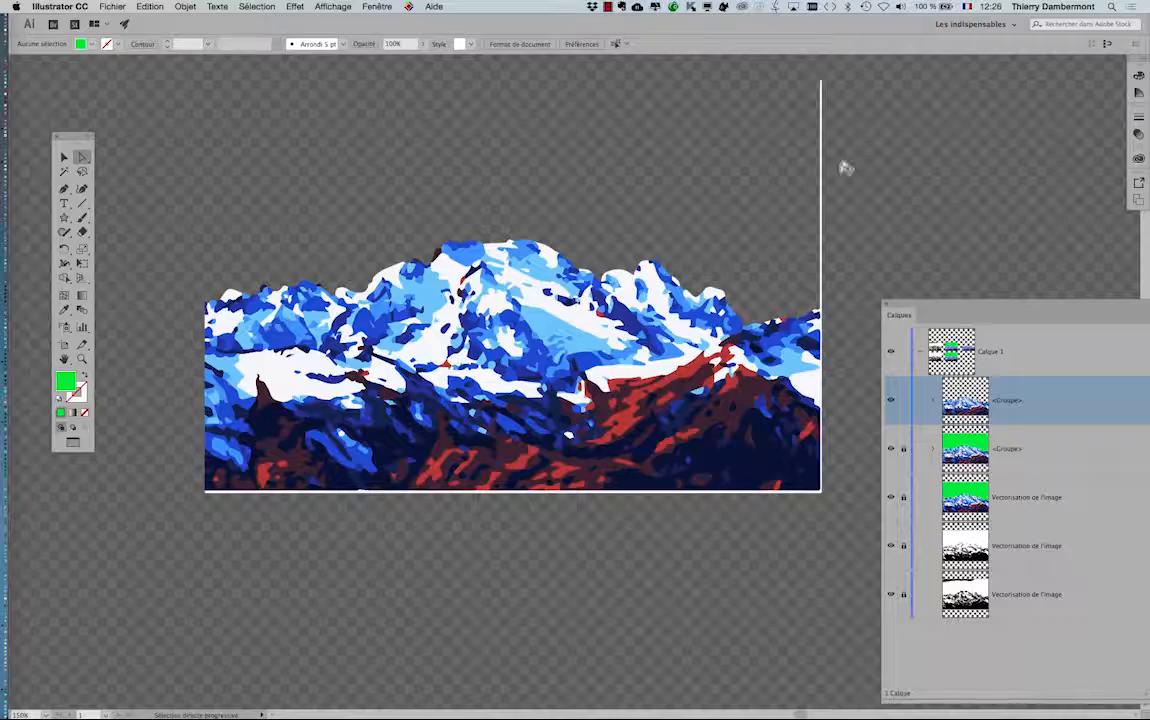
# Step: Inspect the outline and edges of the cut-out mountain against the dark transparency grid
pyautogui.scroll(2, 843, 166)
pyautogui.scroll(-2, 843, 166)
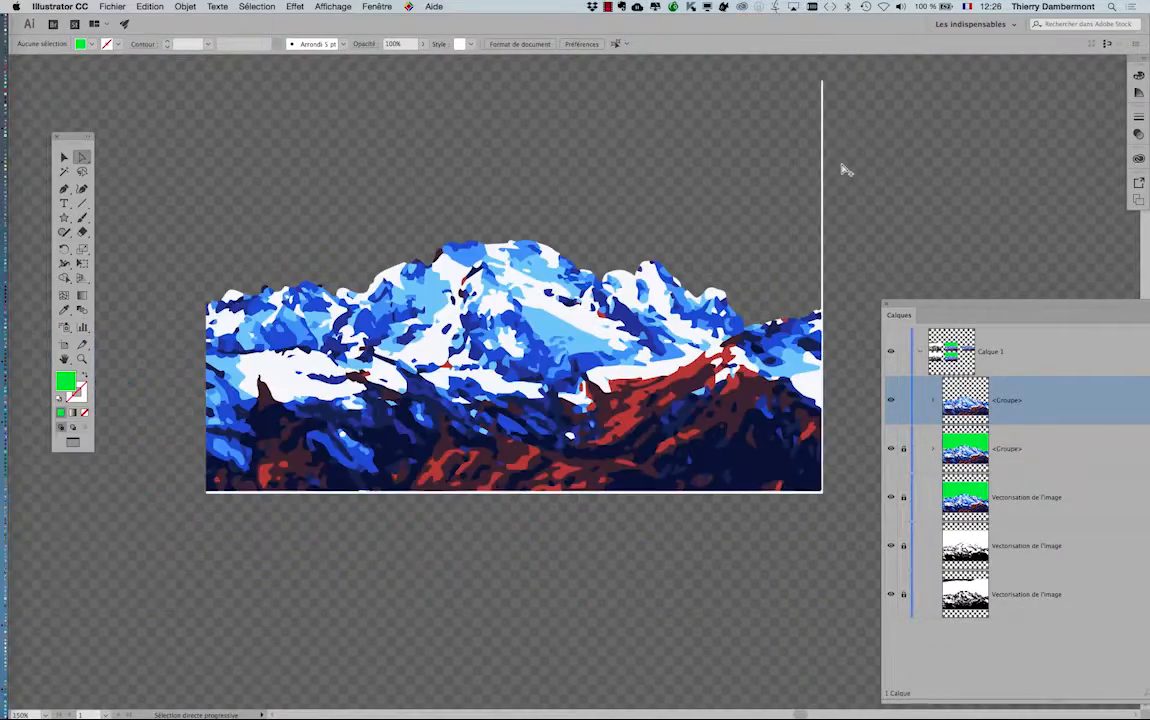
pyautogui.scroll(4, 843, 172)
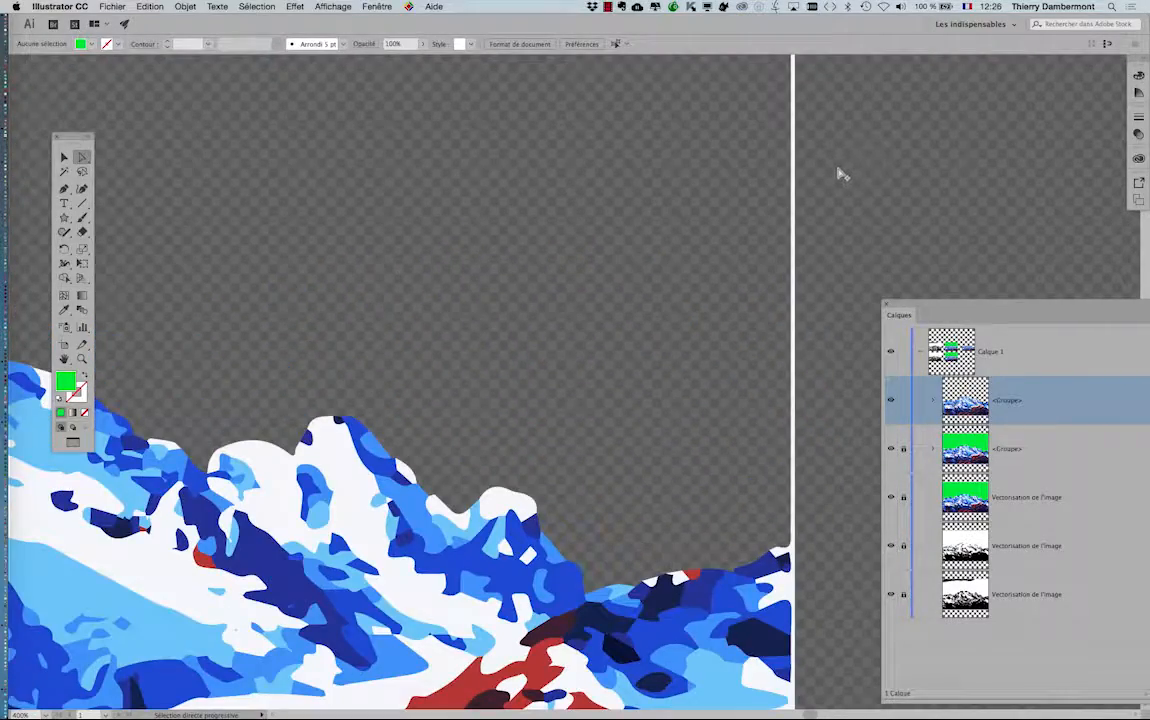
pyautogui.scroll(-2, 843, 175)
pyautogui.scroll(-1, 843, 175)
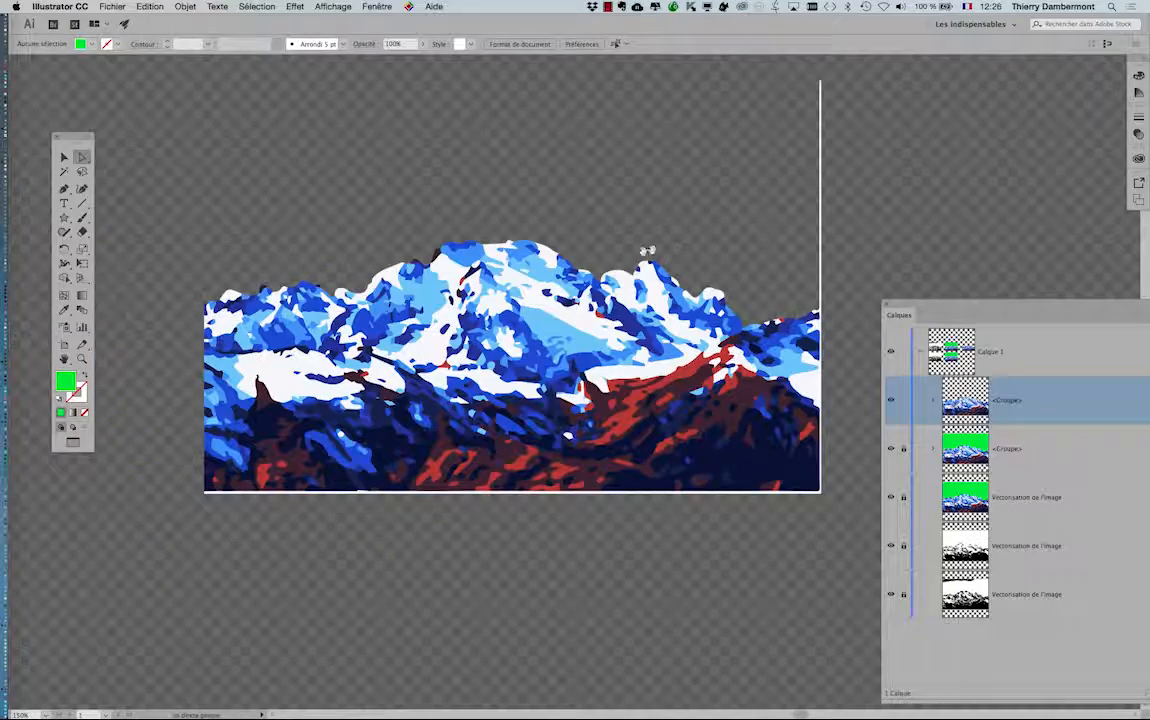
pyautogui.moveTo(645, 253); pyautogui.dragTo(581, 290)
# Step: Save the document under the new name "Sans titre - 4.ai" in the JOUR 3 IVE folder, in Adobe Illustrator (ai) format
pyautogui.click(112, 6)
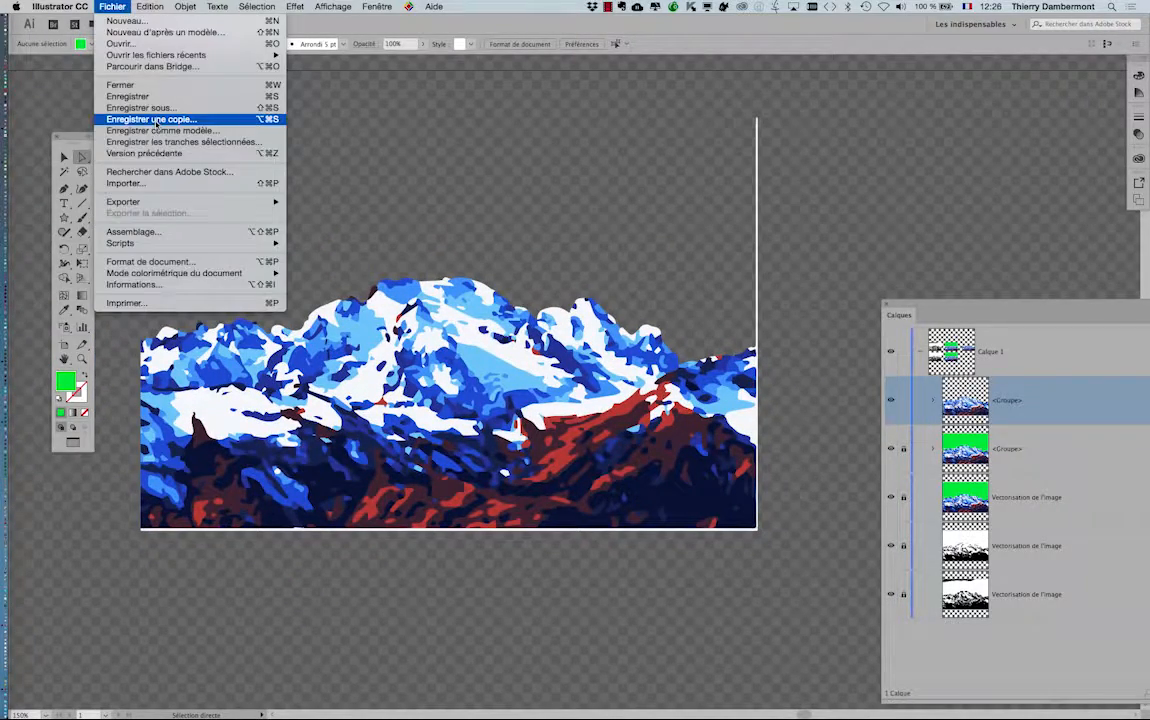
pyautogui.click(157, 119)
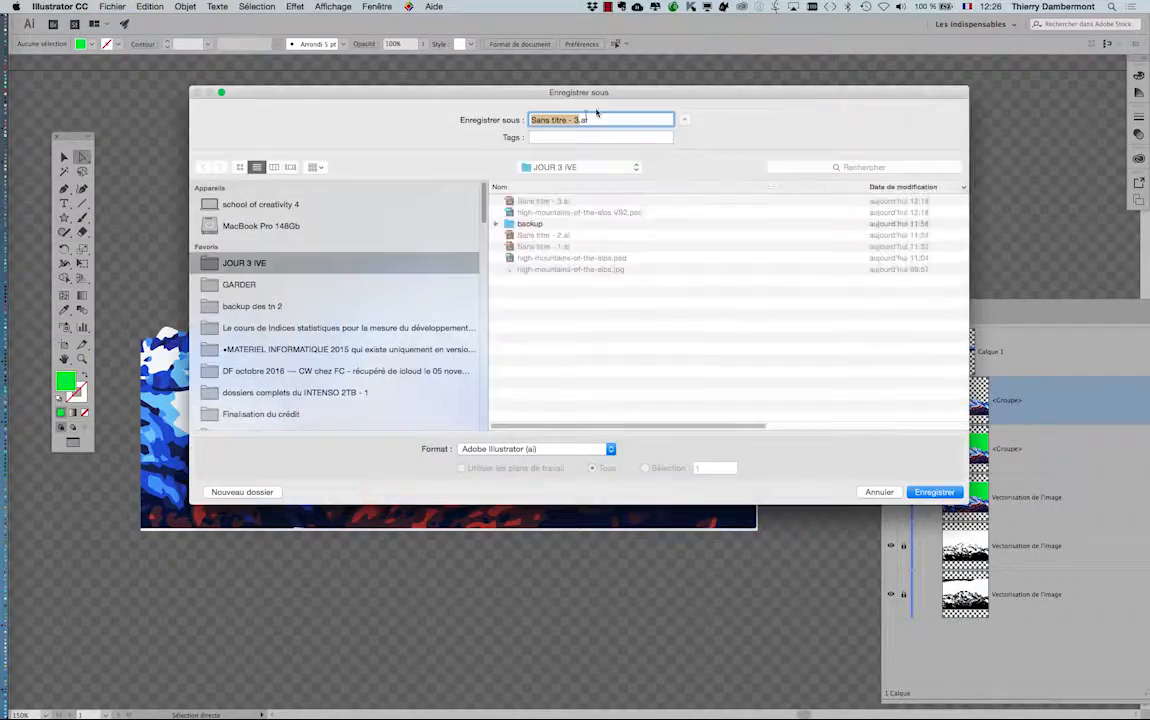
pyautogui.click(576, 120)
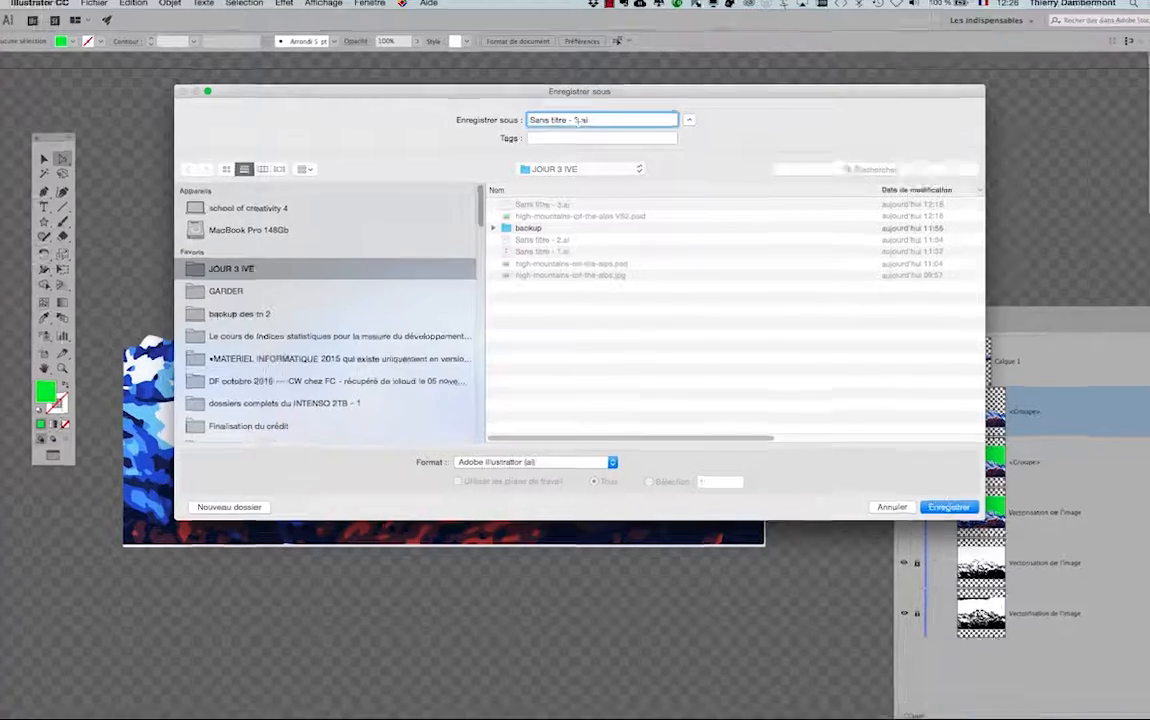
pyautogui.press('BackSpace')
pyautogui.write('4')
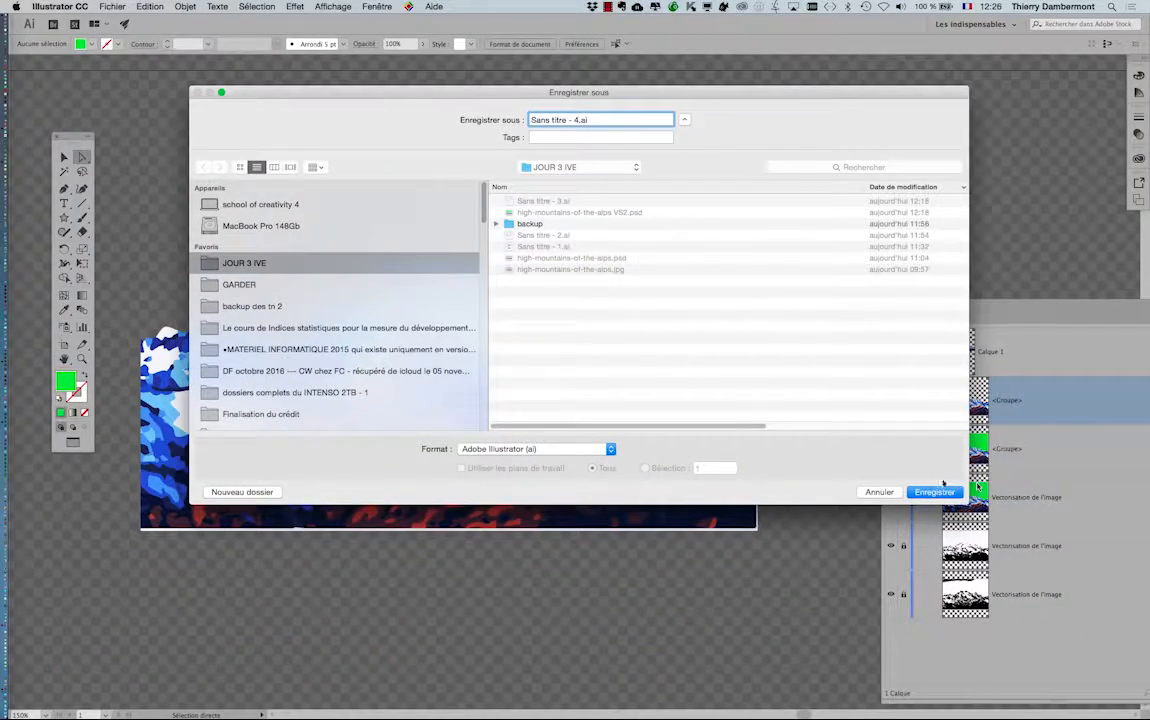
pyautogui.click(936, 491)
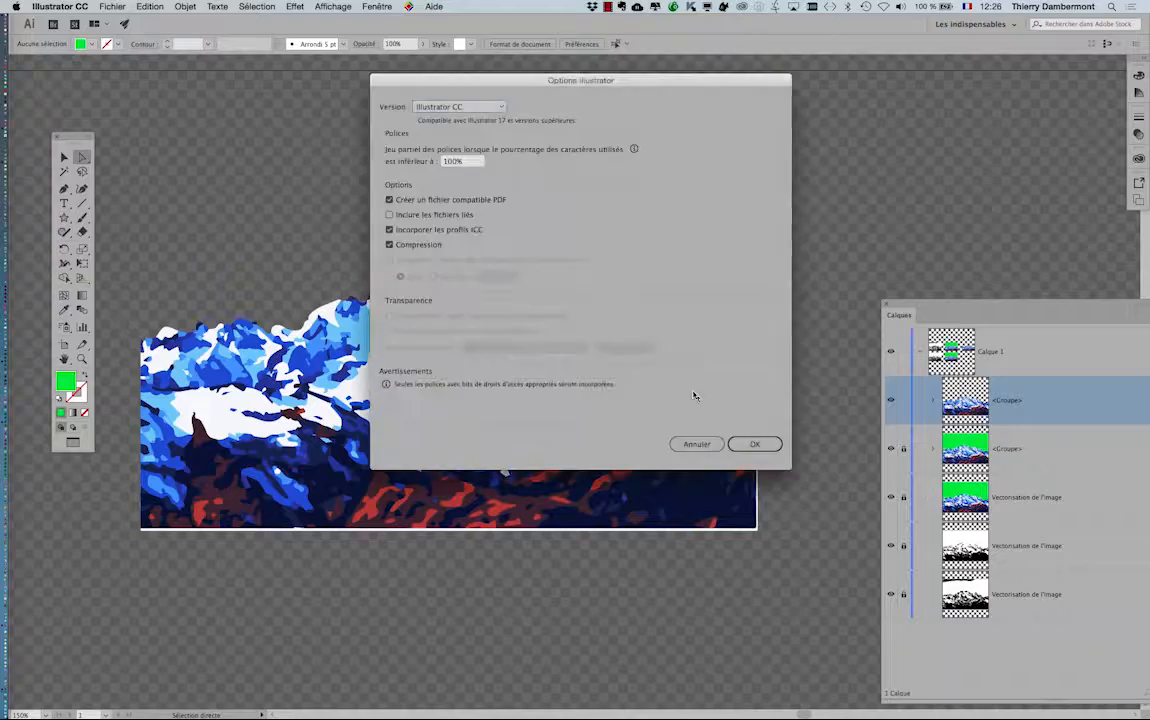